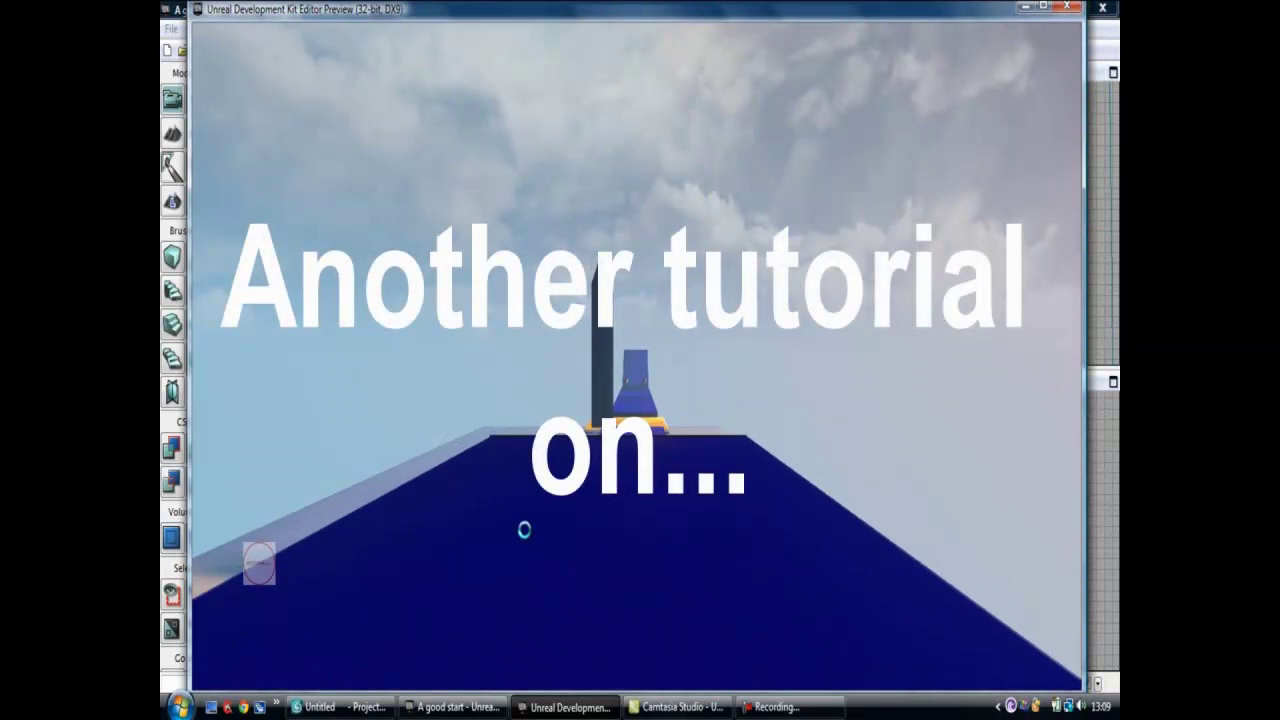
# - Walk the player forward along the blue platforms in the level preview
pyautogui.press('w')
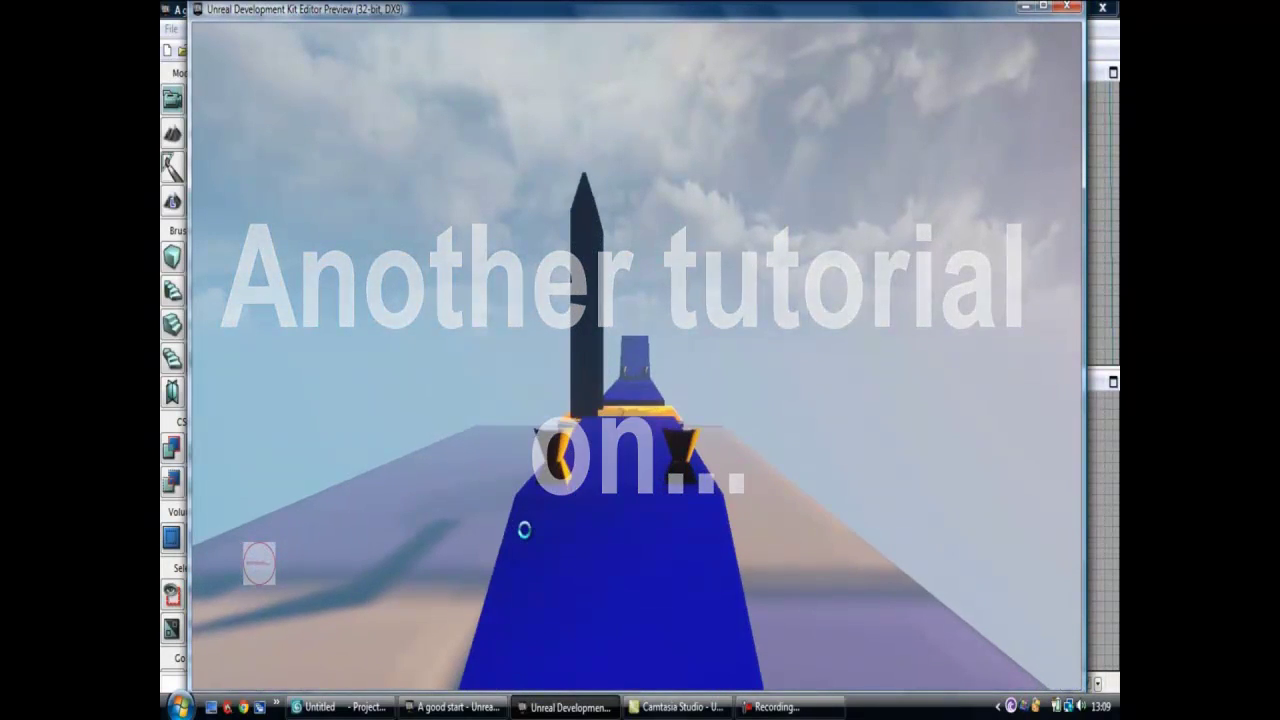
pyautogui.press('w')
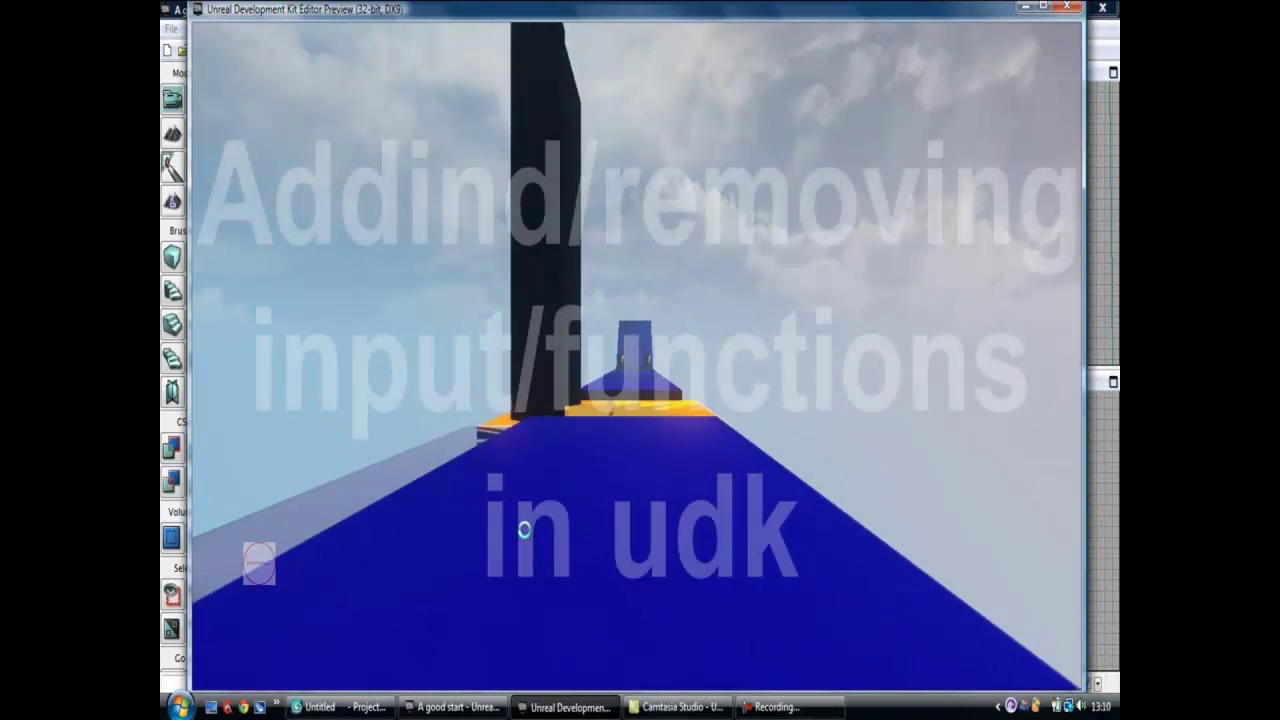
pyautogui.press('w')
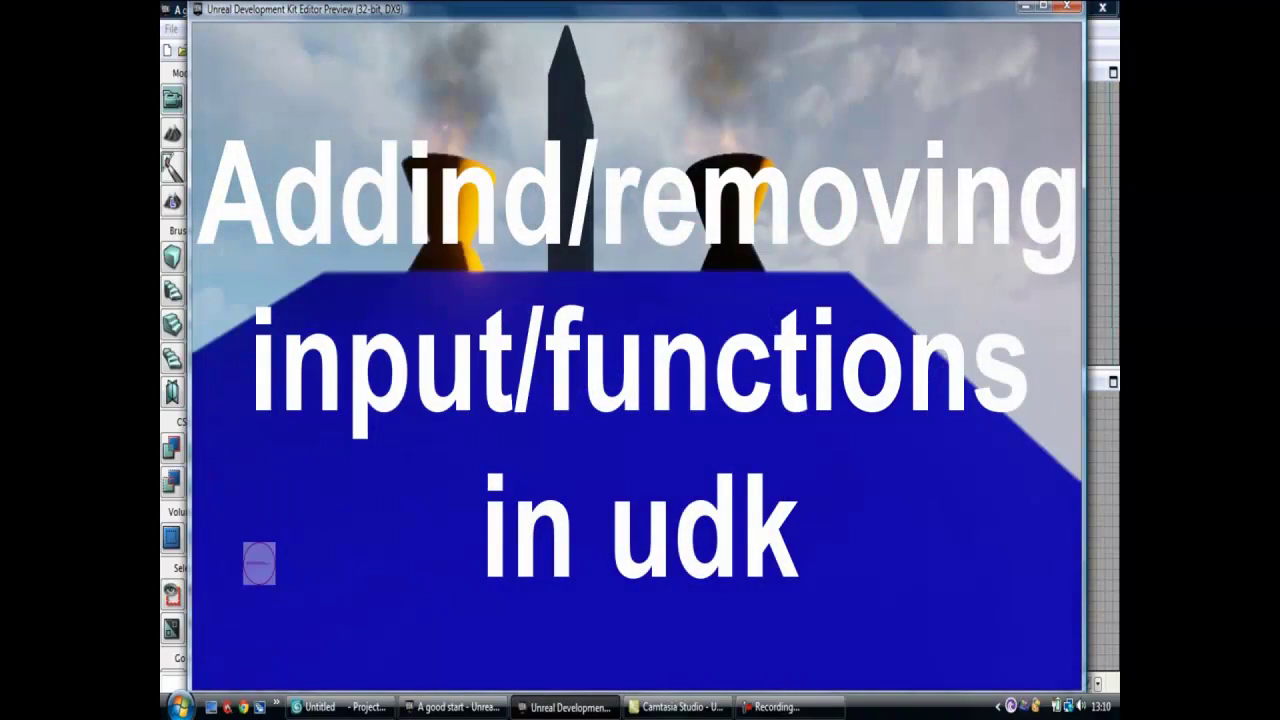
pyautogui.press('w')
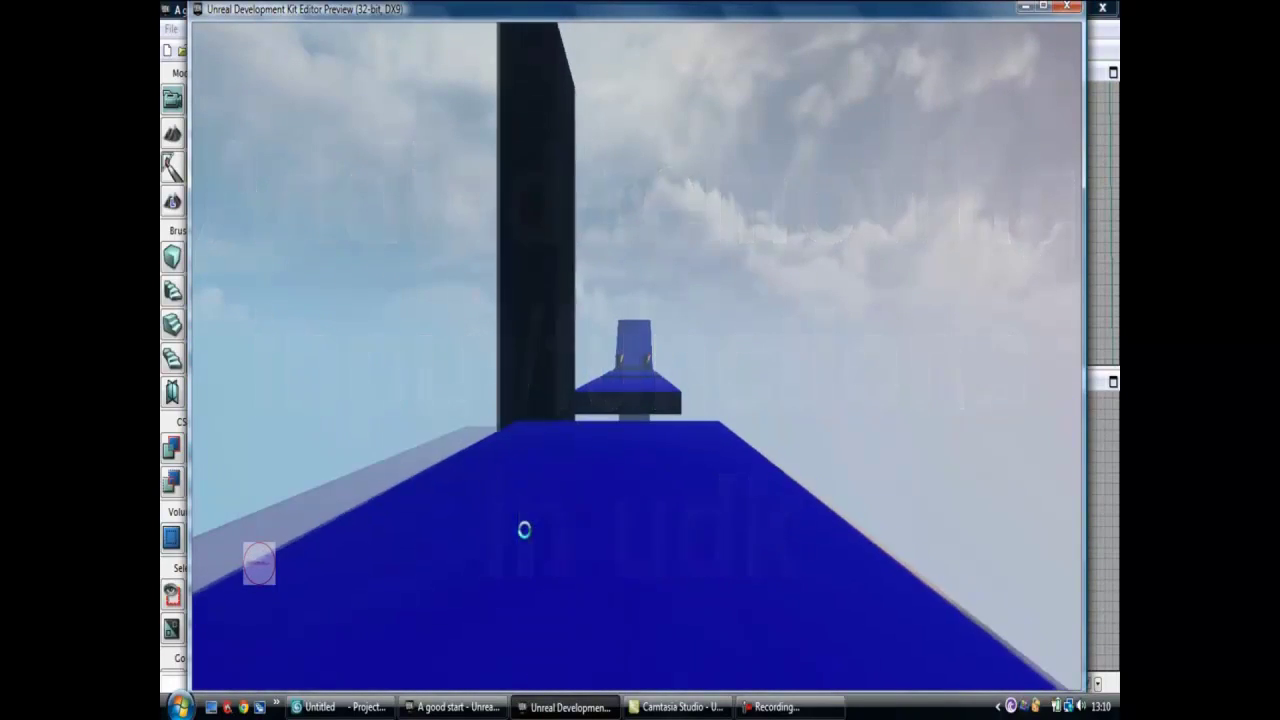
pyautogui.press('w')
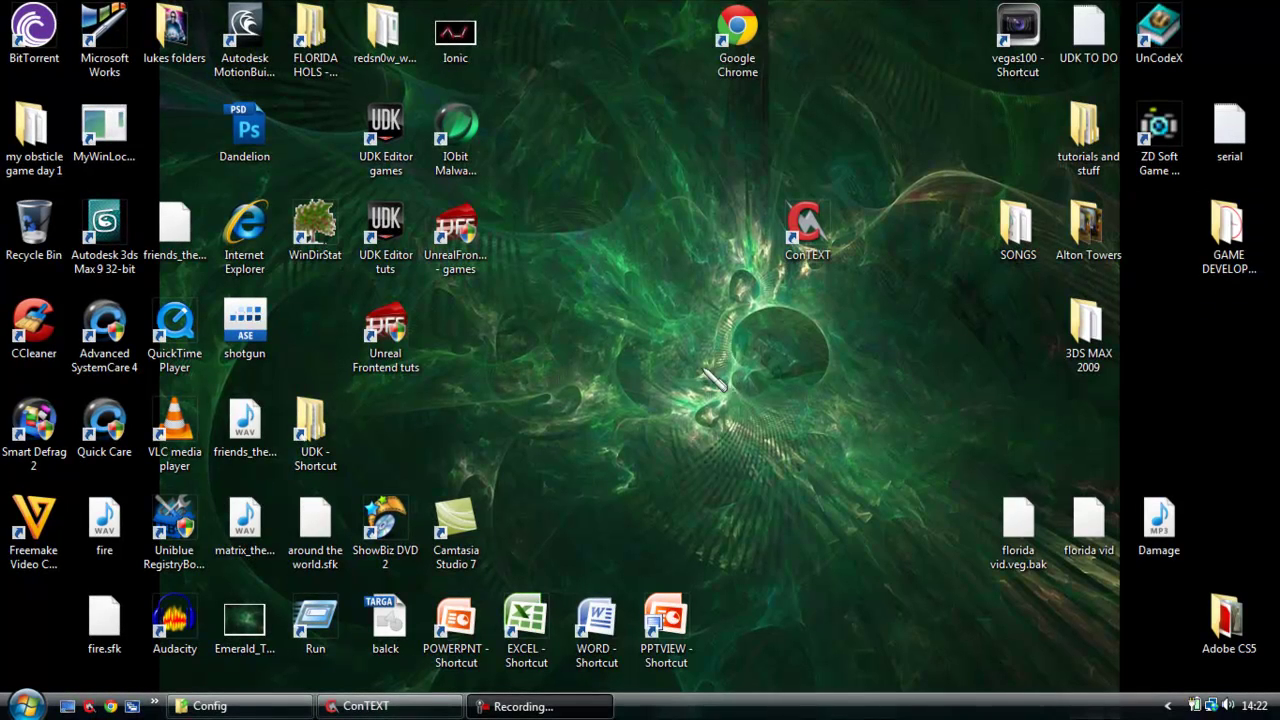
# - Open UDKInput.ini from GAME DEVELOPMENT > udk_stuff > udk_tests_tutorials > UDKGame > Config
pyautogui.moveTo(643, 315); pyautogui.dragTo(885, 540)
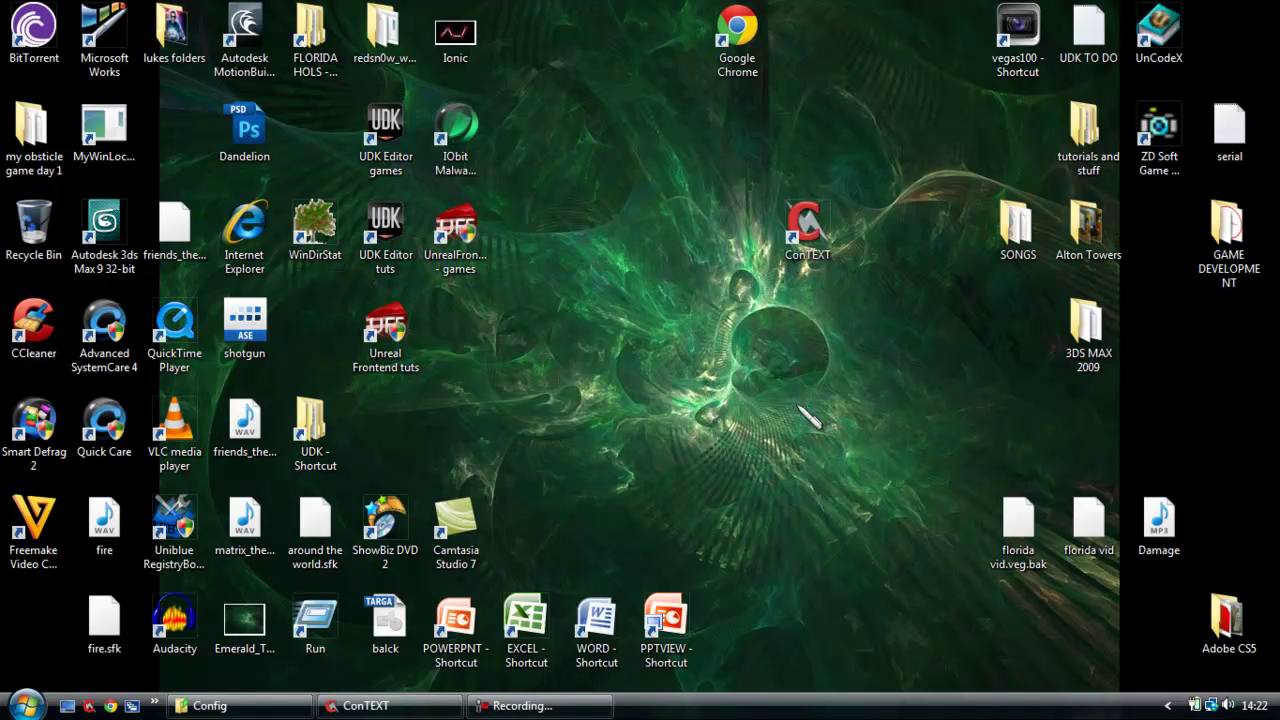
pyautogui.doubleClick(1236, 226)
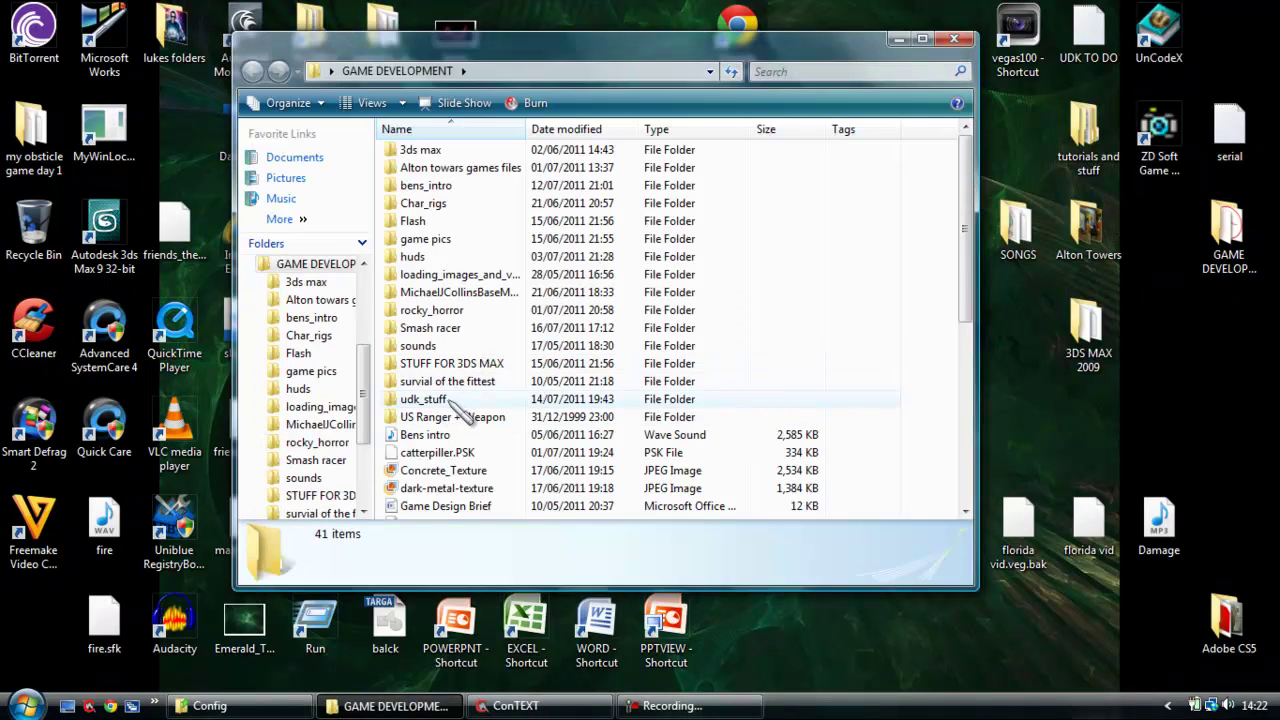
pyautogui.doubleClick(455, 400)
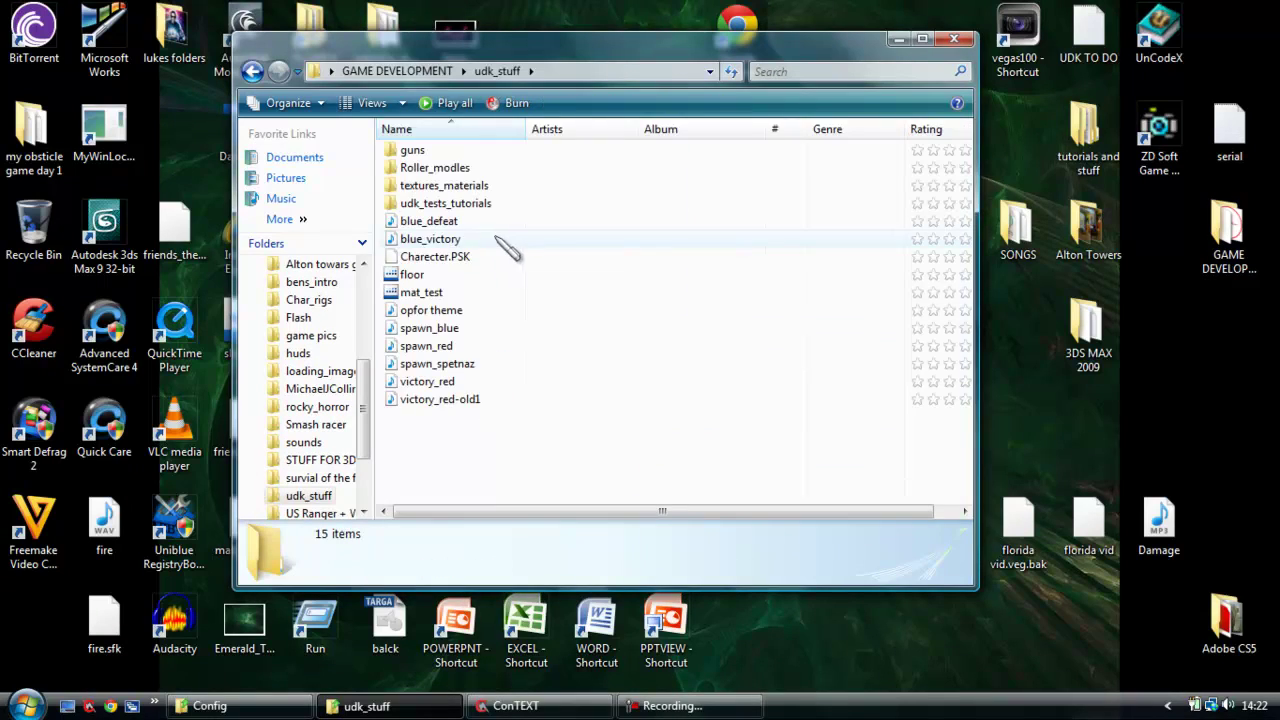
pyautogui.doubleClick(443, 205)
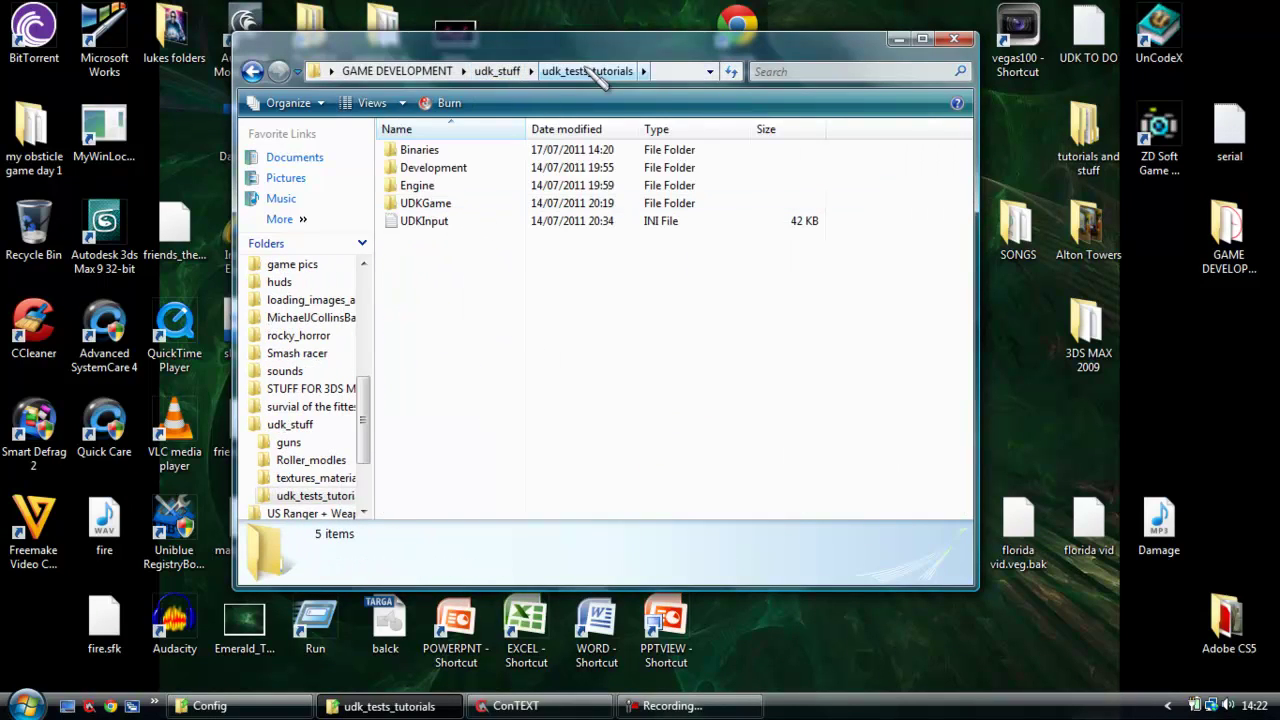
pyautogui.doubleClick(437, 204)
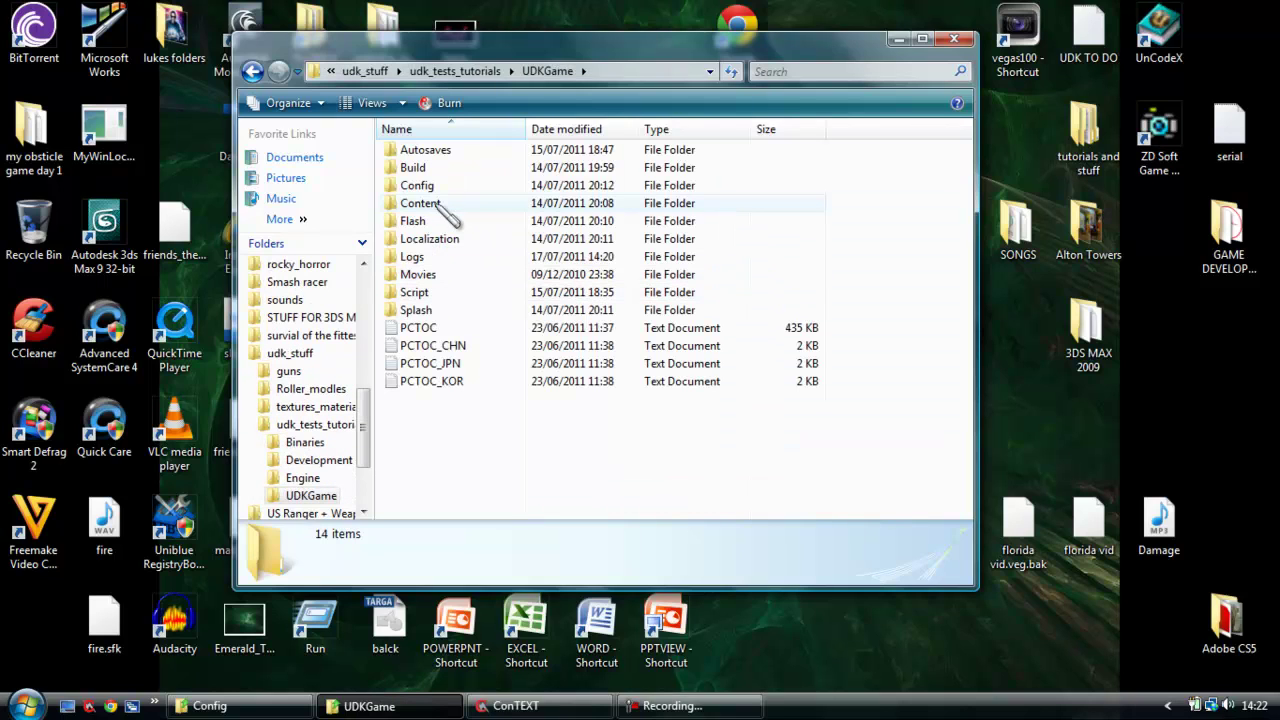
pyautogui.doubleClick(438, 192)
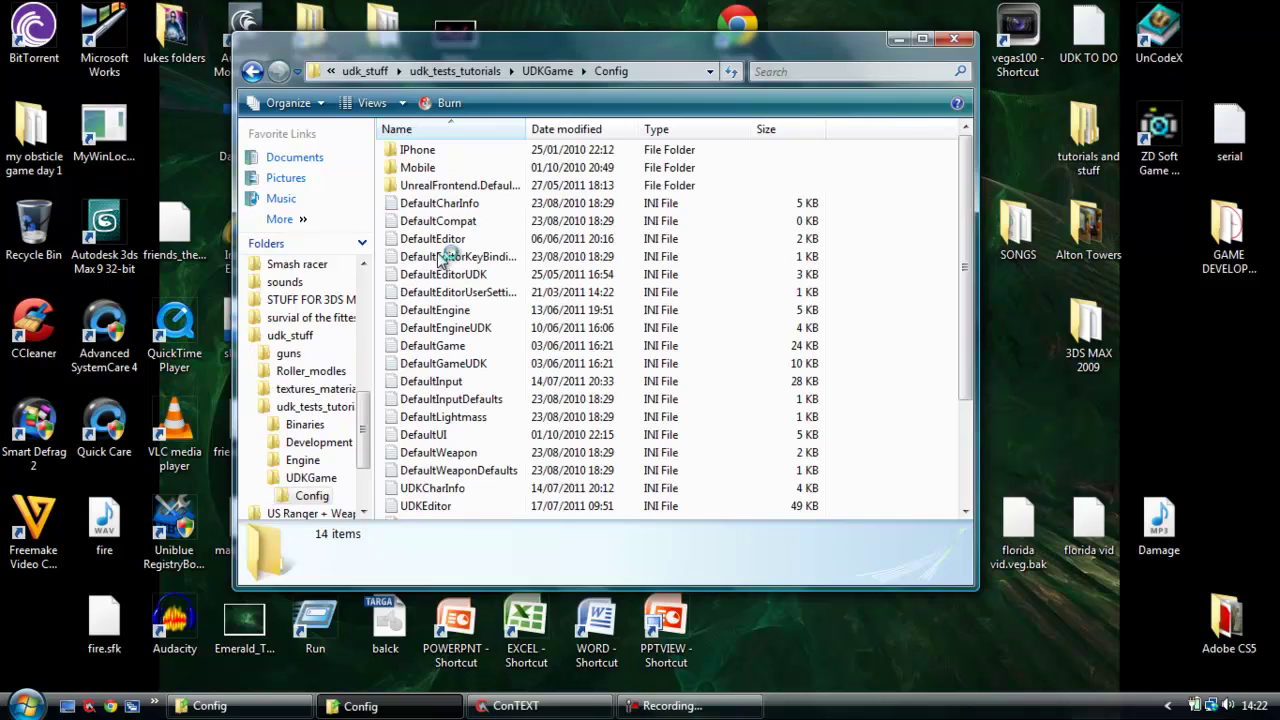
pyautogui.scroll(-3, 605, 370)
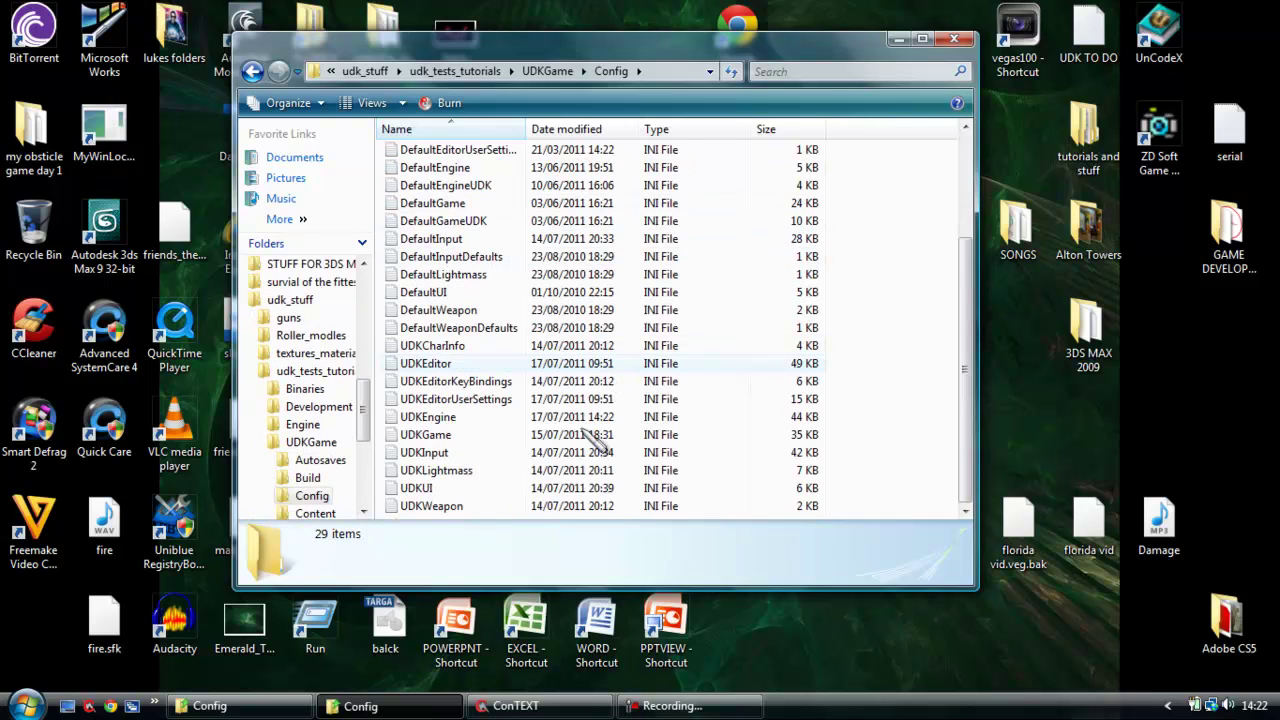
pyautogui.doubleClick(495, 458)
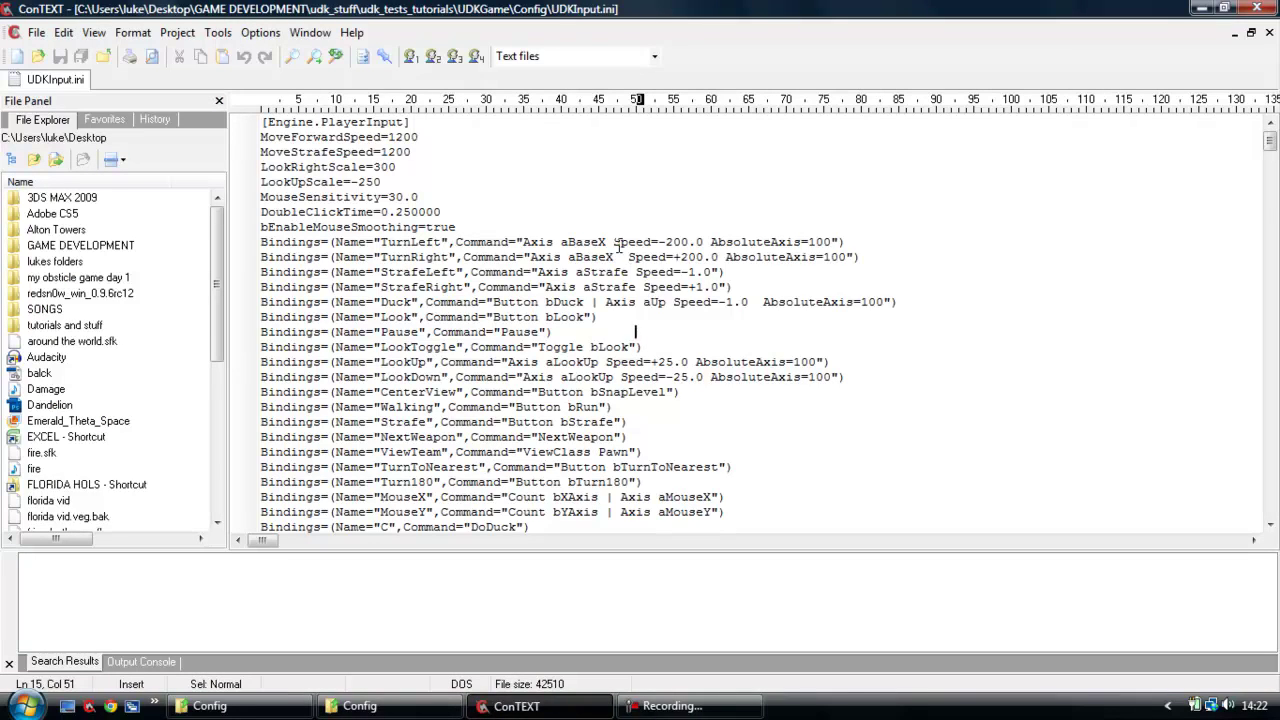
# - Minimise the Config folder window and return to UDKInput.ini in ConTEXT
pyautogui.click(823, 446)
pyautogui.click(516, 706)
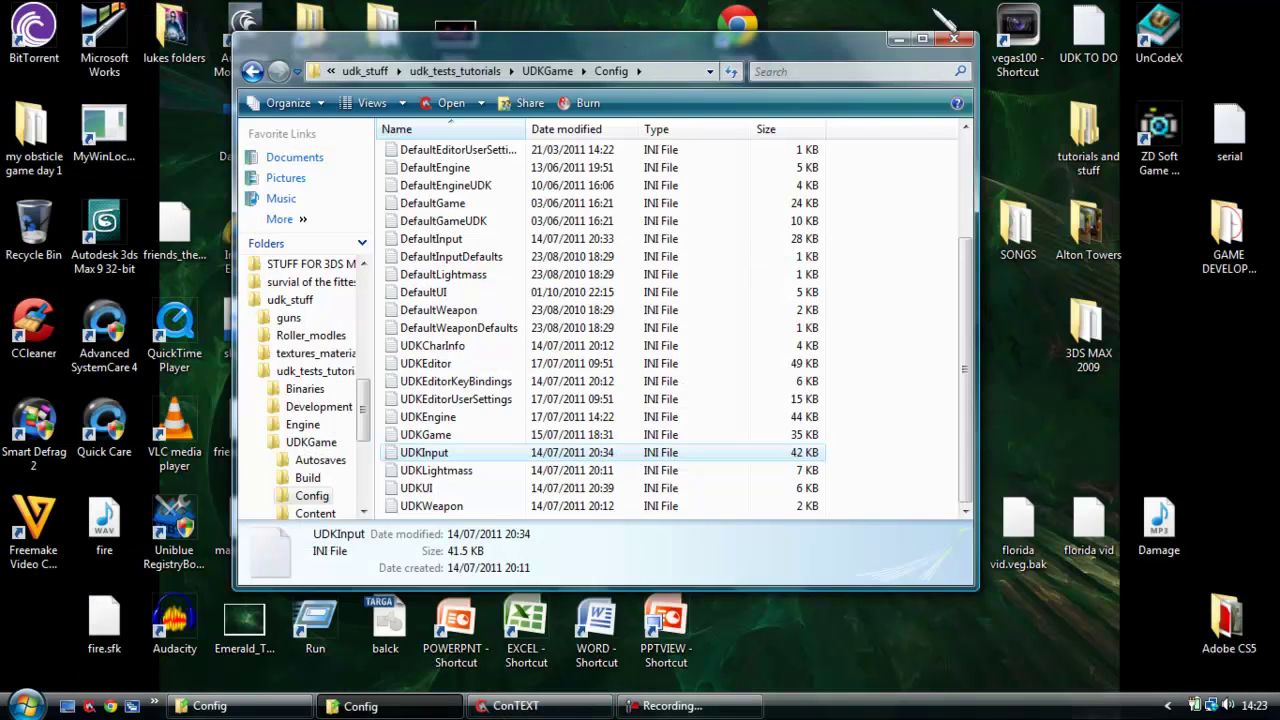
pyautogui.click(899, 40)
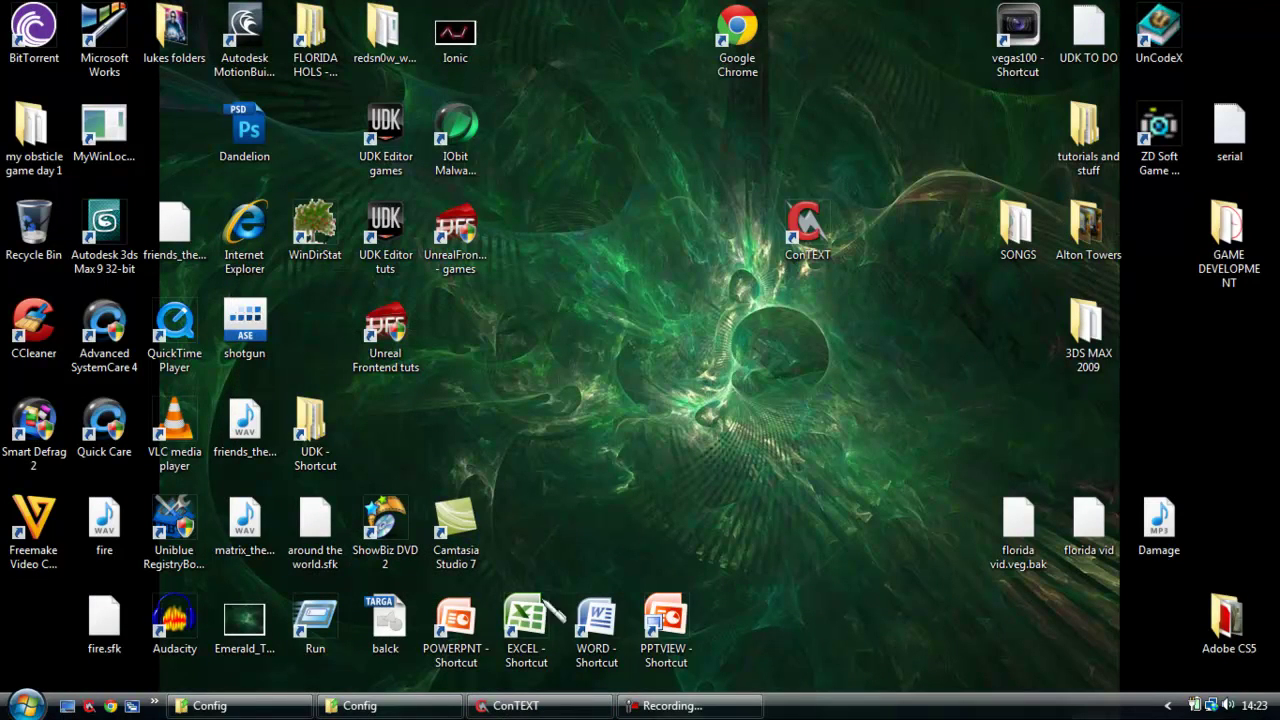
pyautogui.click(516, 706)
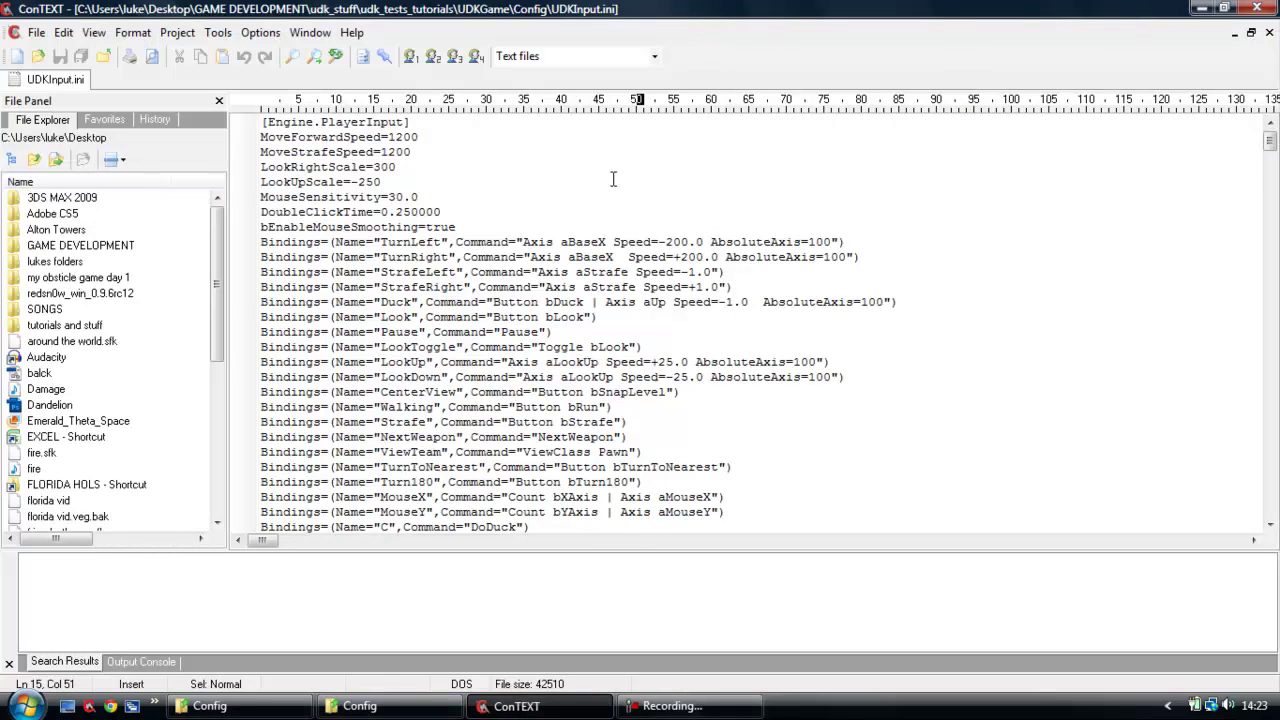
pyautogui.click(523, 165)
# - Close the running Unreal Development Kit editor and return to UDKInput.ini in ConTEXT
pyautogui.moveTo(292, 264); pyautogui.dragTo(745, 492)
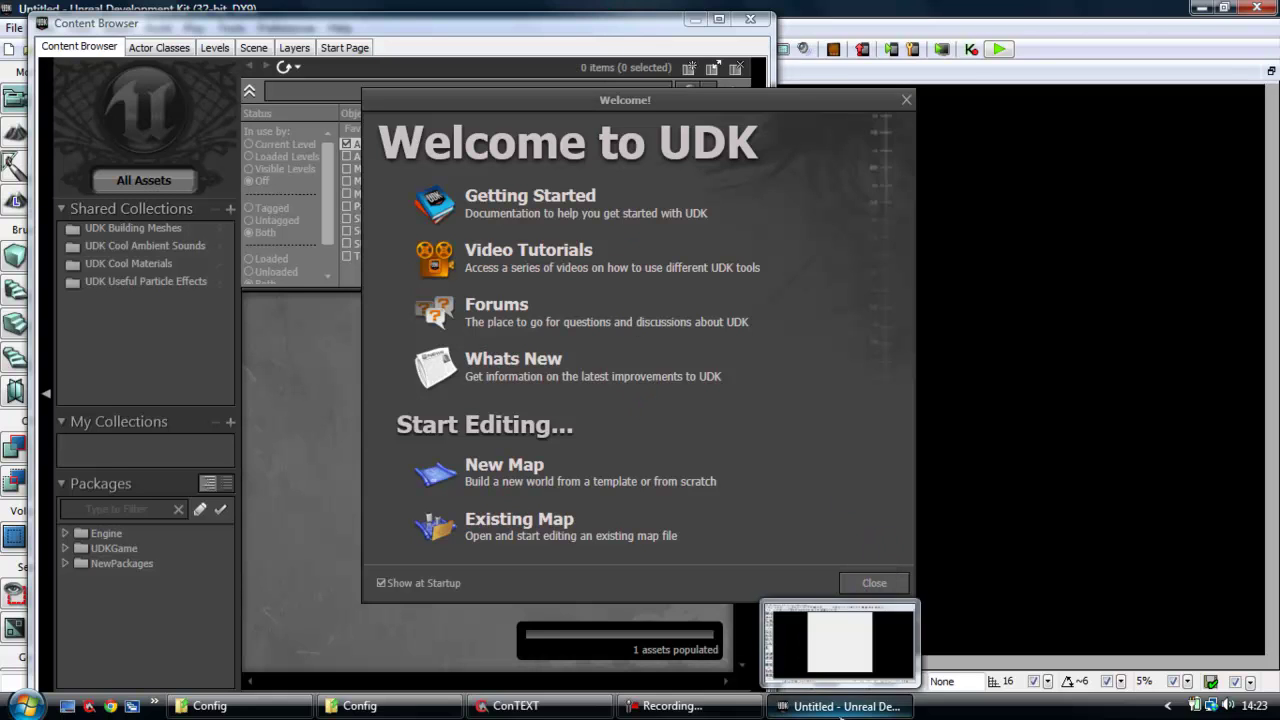
pyautogui.rightClick(840, 712)
pyautogui.click(875, 700)
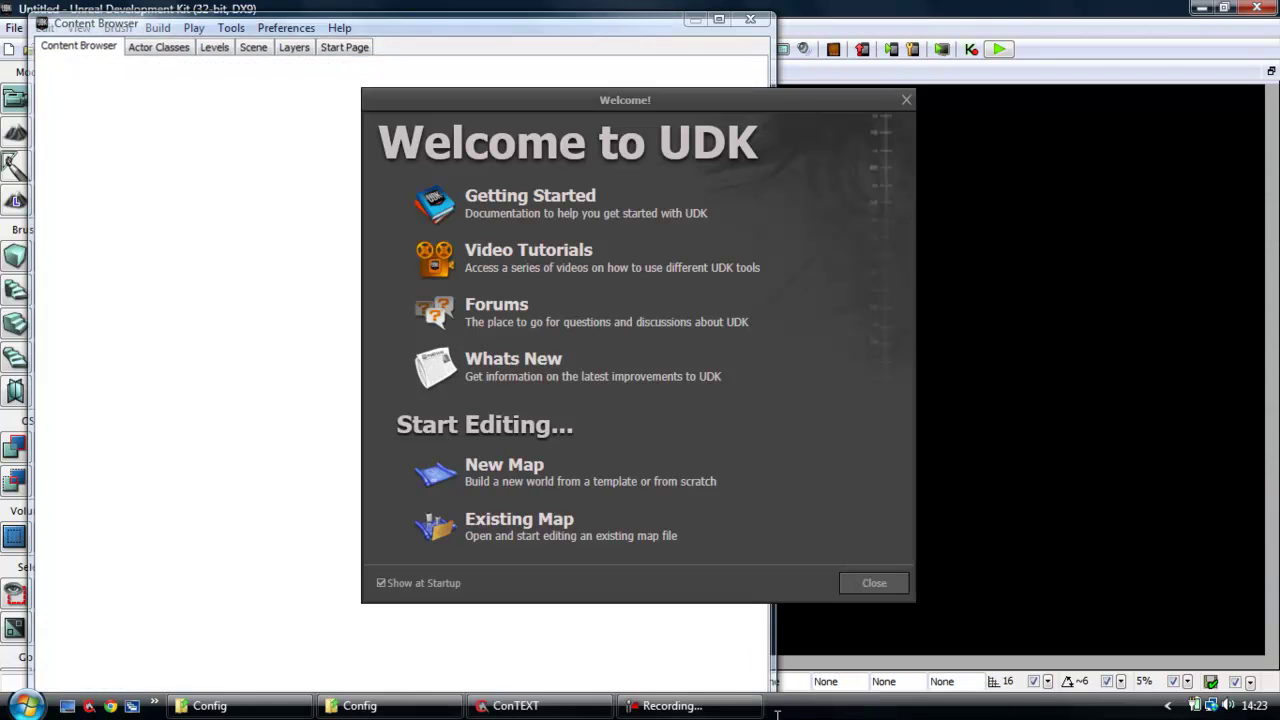
pyautogui.click(534, 244)
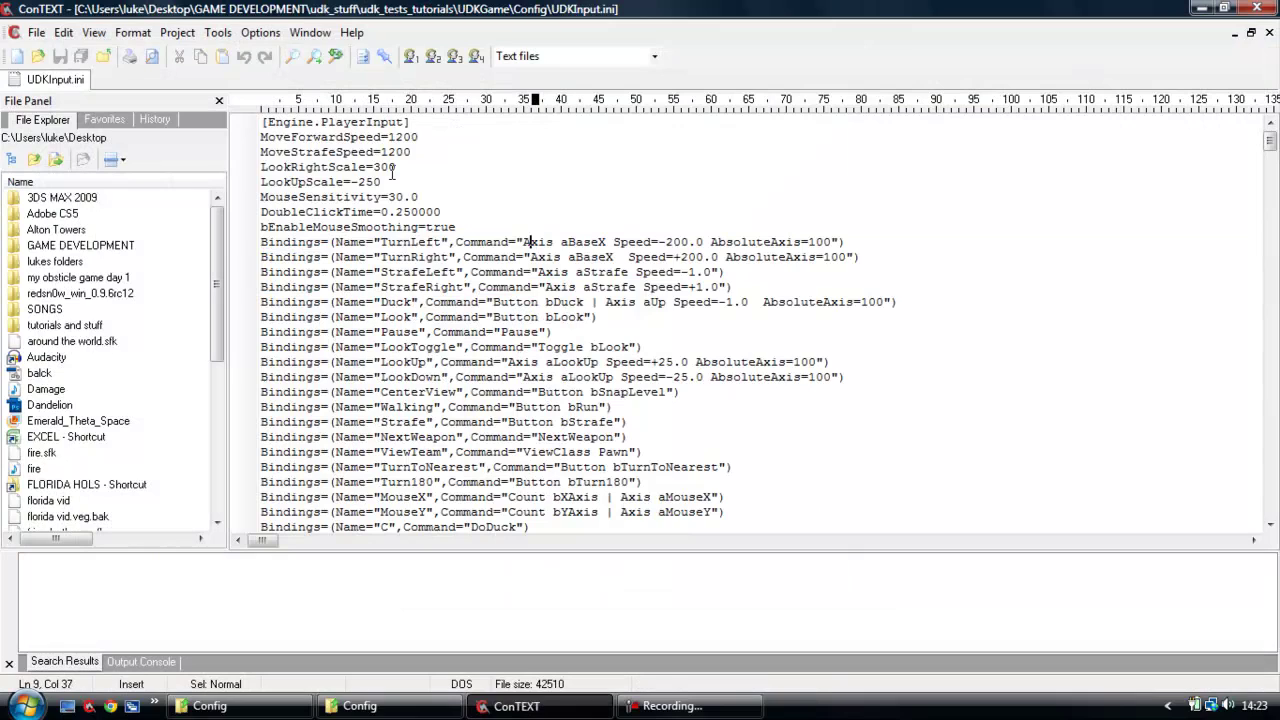
# - Set MoveStrafeSpeed to 0 in the Engine.PlayerInput section
pyautogui.click(338, 148)
pyautogui.moveTo(411, 152); pyautogui.dragTo(383, 155)
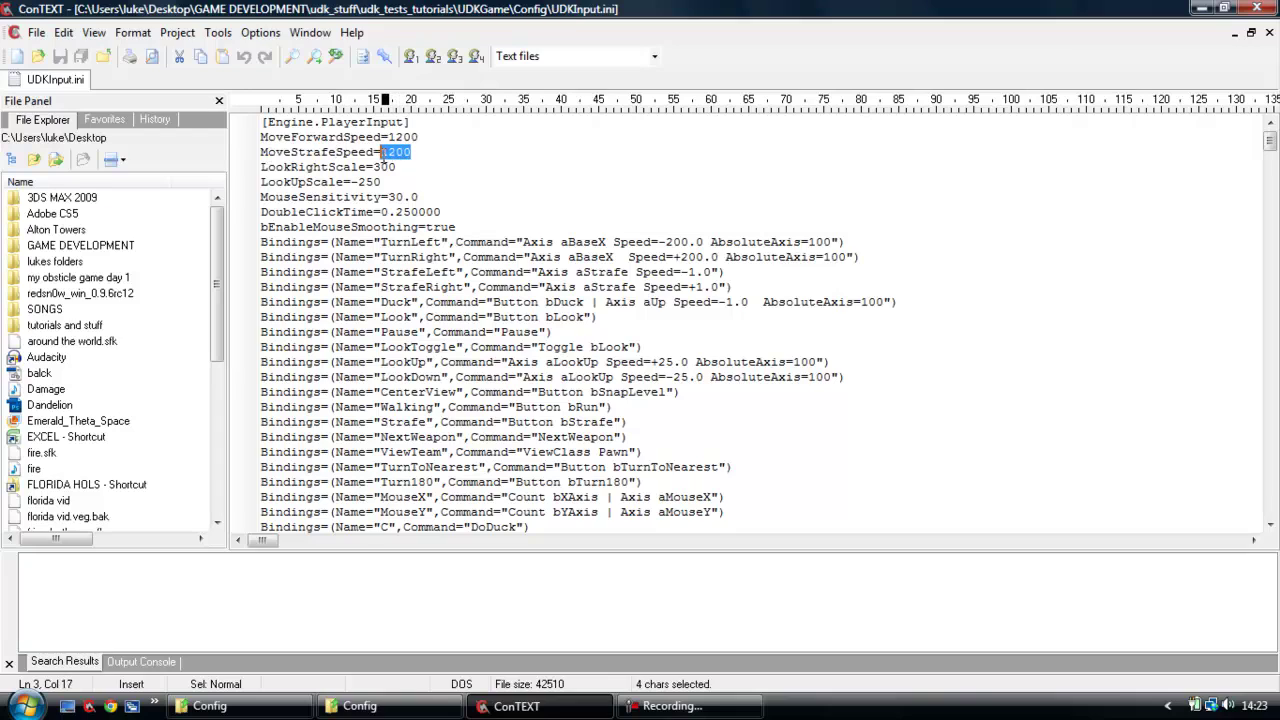
pyautogui.write('0')
pyautogui.click(468, 182)
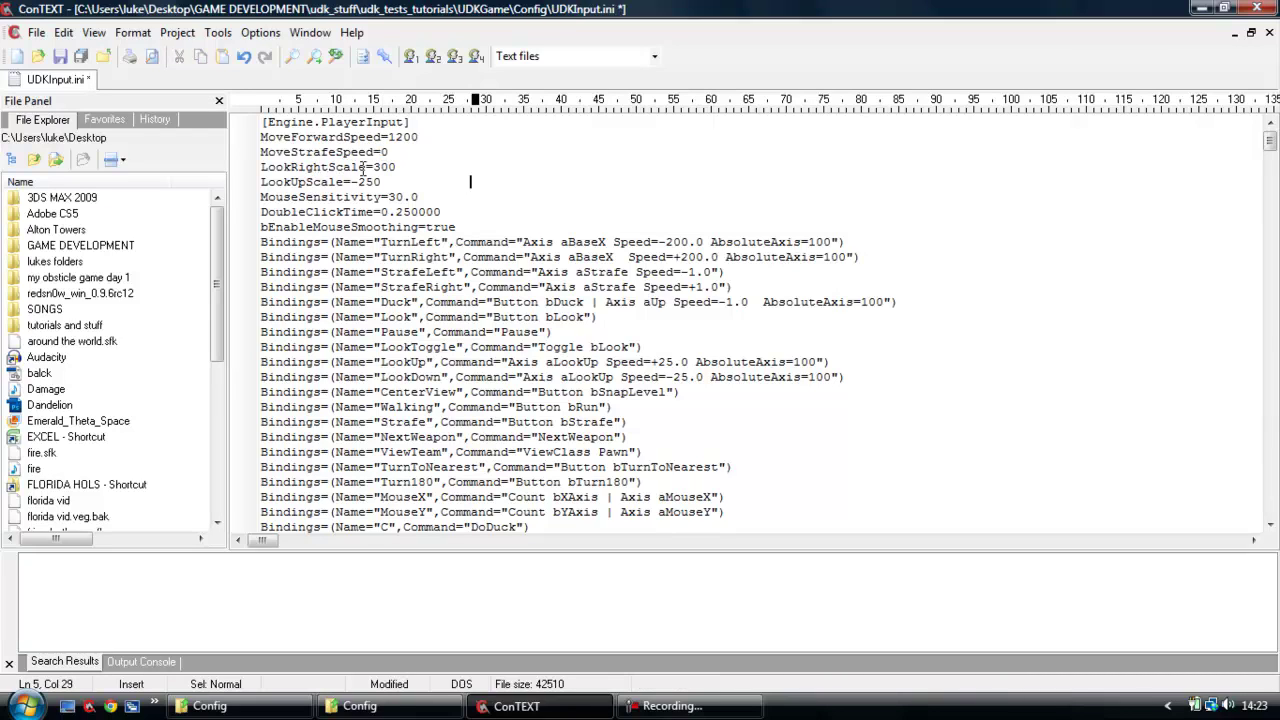
# - Set LookRightScale to 0, LookUpScale to -0 and MouseSensitivity to 0
pyautogui.moveTo(397, 167); pyautogui.dragTo(379, 172)
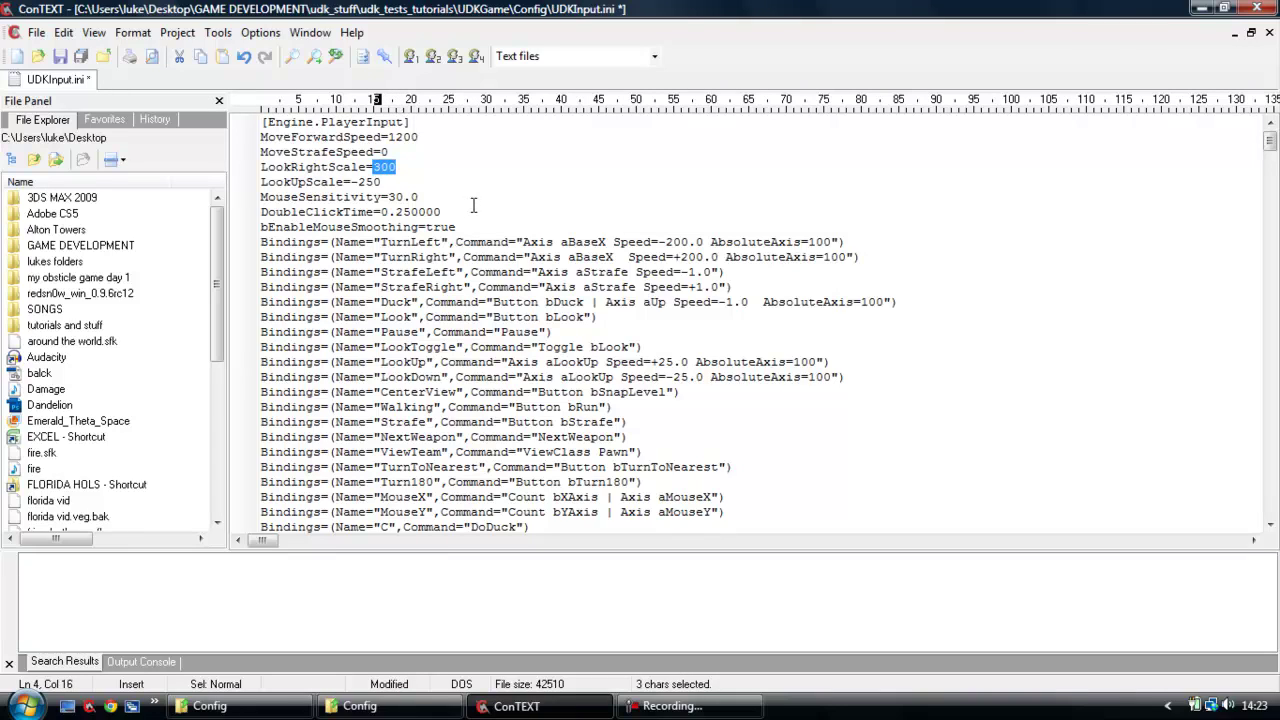
pyautogui.write('0')
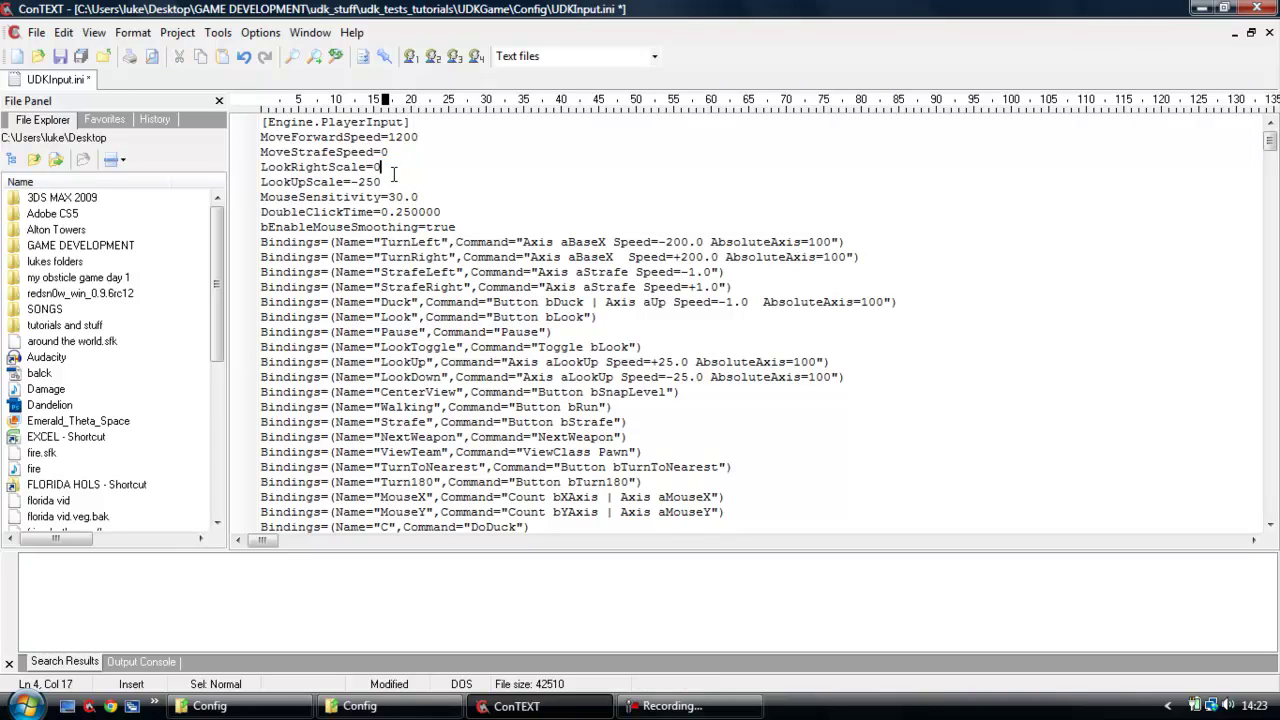
pyautogui.moveTo(384, 182)
pyautogui.mouseDown()
pyautogui.moveTo(361, 188)
pyautogui.moveTo(388, 195)
pyautogui.mouseUp()
pyautogui.write('00')
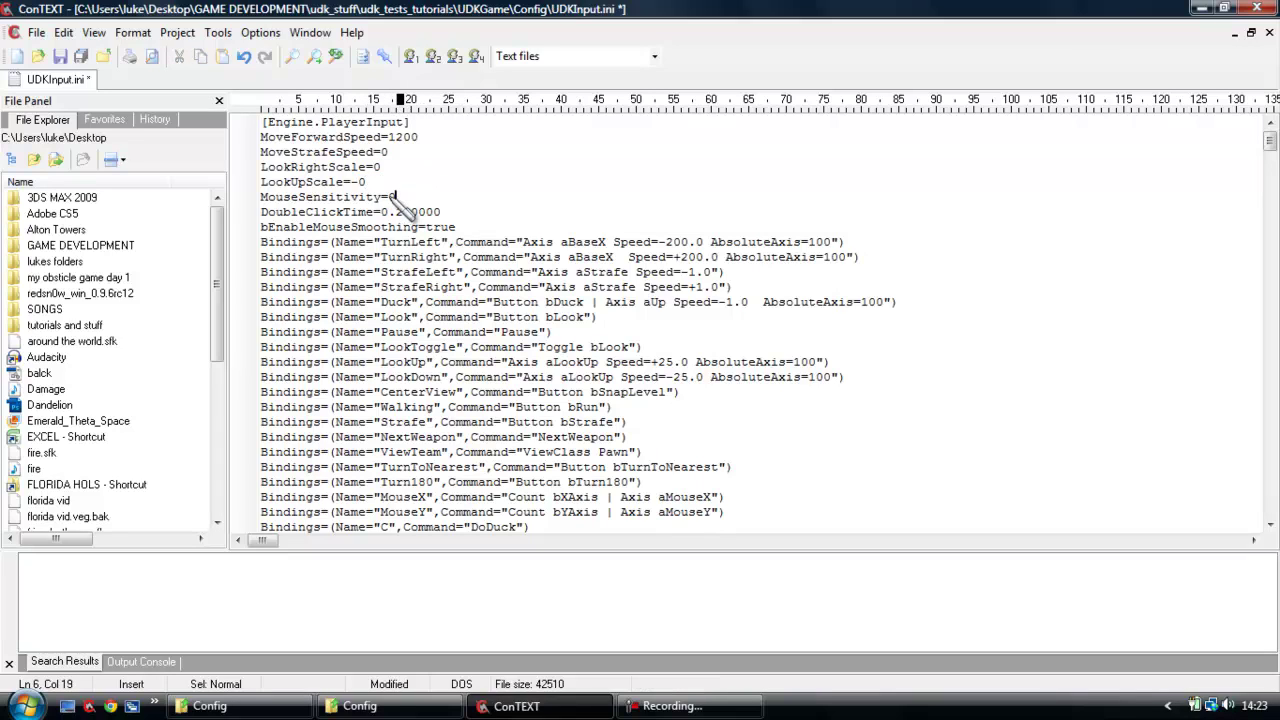
# - Look through the Engine.PlayerInput bindings to see which keys and commands control turning, strafing, looking and walking
pyautogui.moveTo(483, 242); pyautogui.dragTo(487, 252)
pyautogui.click(393, 242)
pyautogui.scroll(-2, 474, 318)
pyautogui.scroll(2, 467, 297)
pyautogui.scroll(-1, 513, 457)
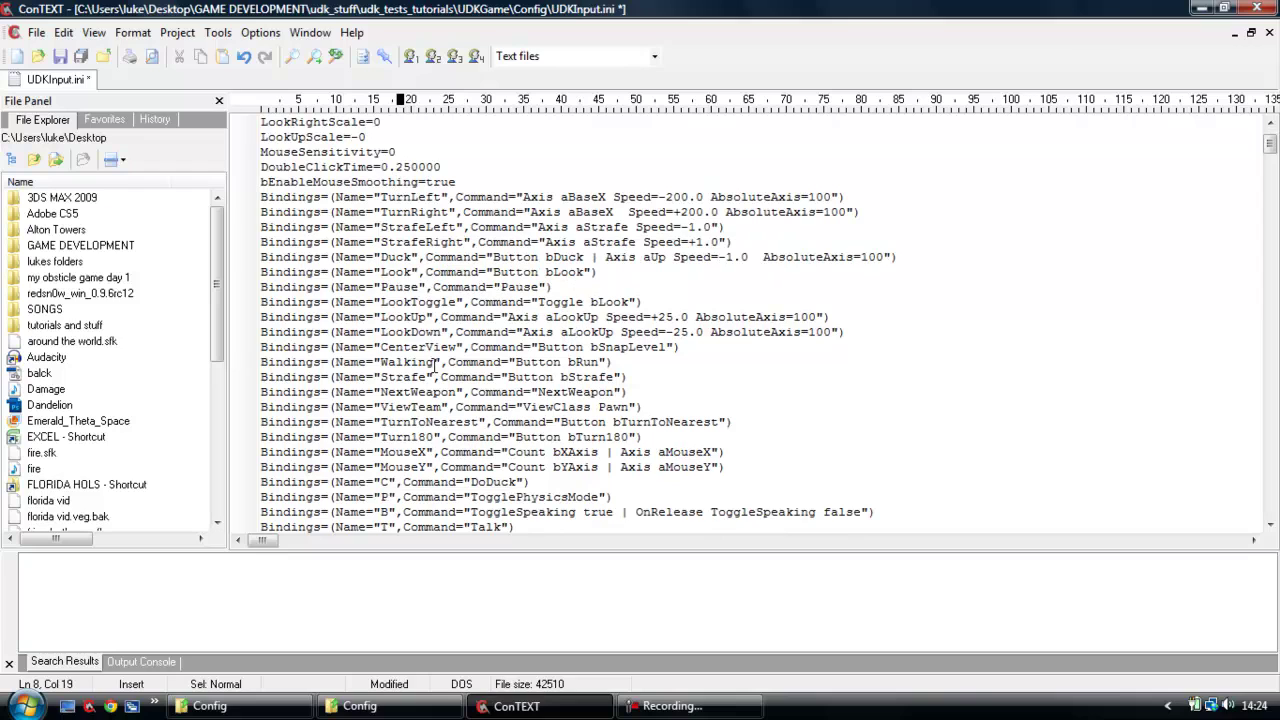
pyautogui.scroll(-1, 437, 362)
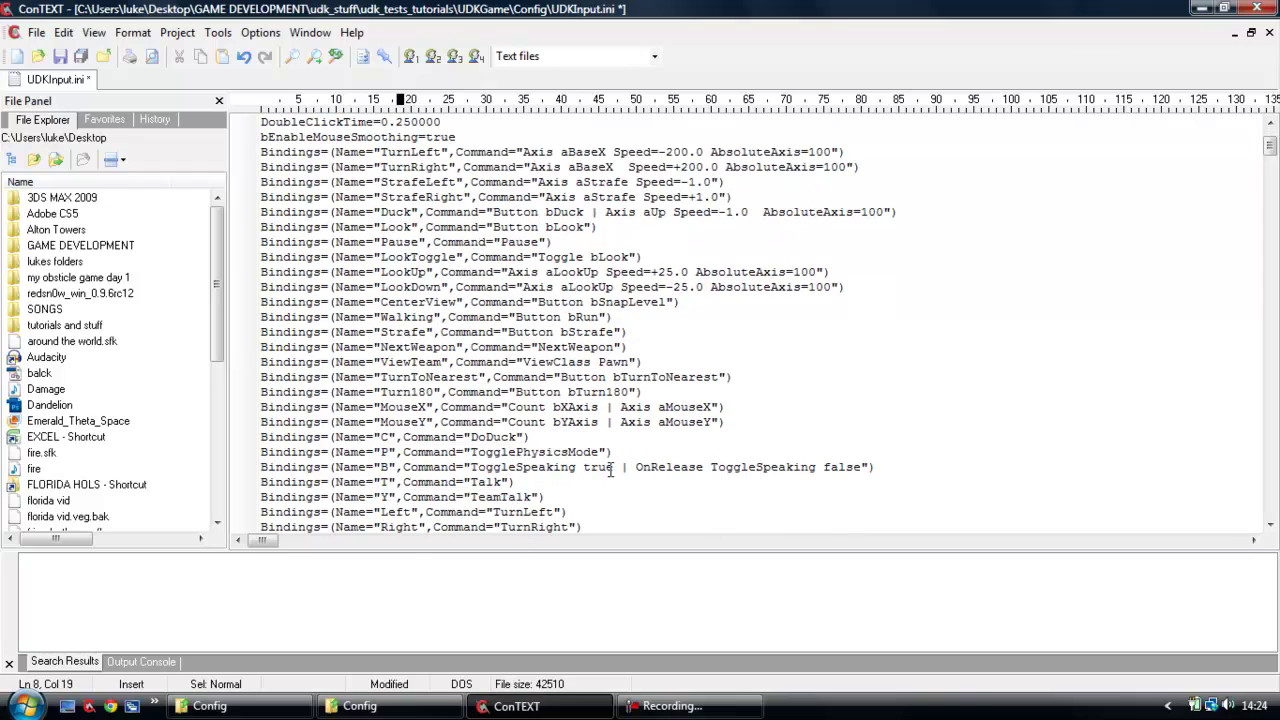
pyautogui.scroll(-3, 420, 375)
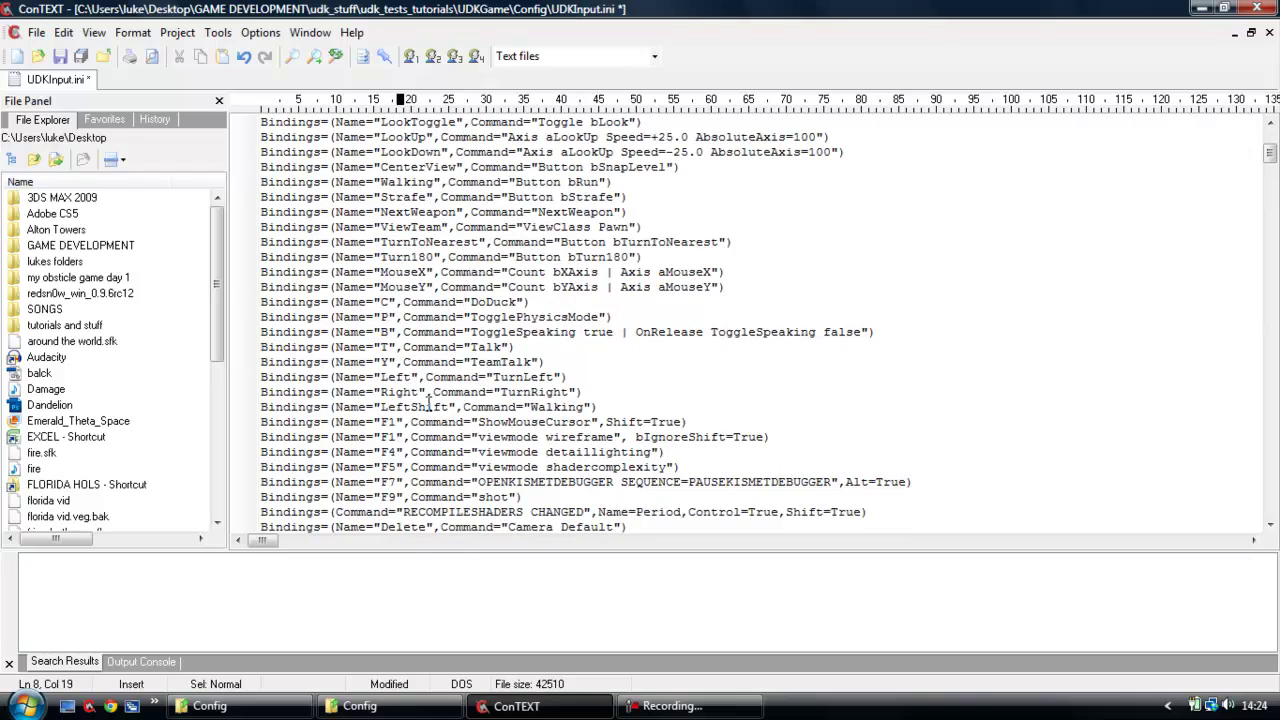
pyautogui.scroll(5, 632, 422)
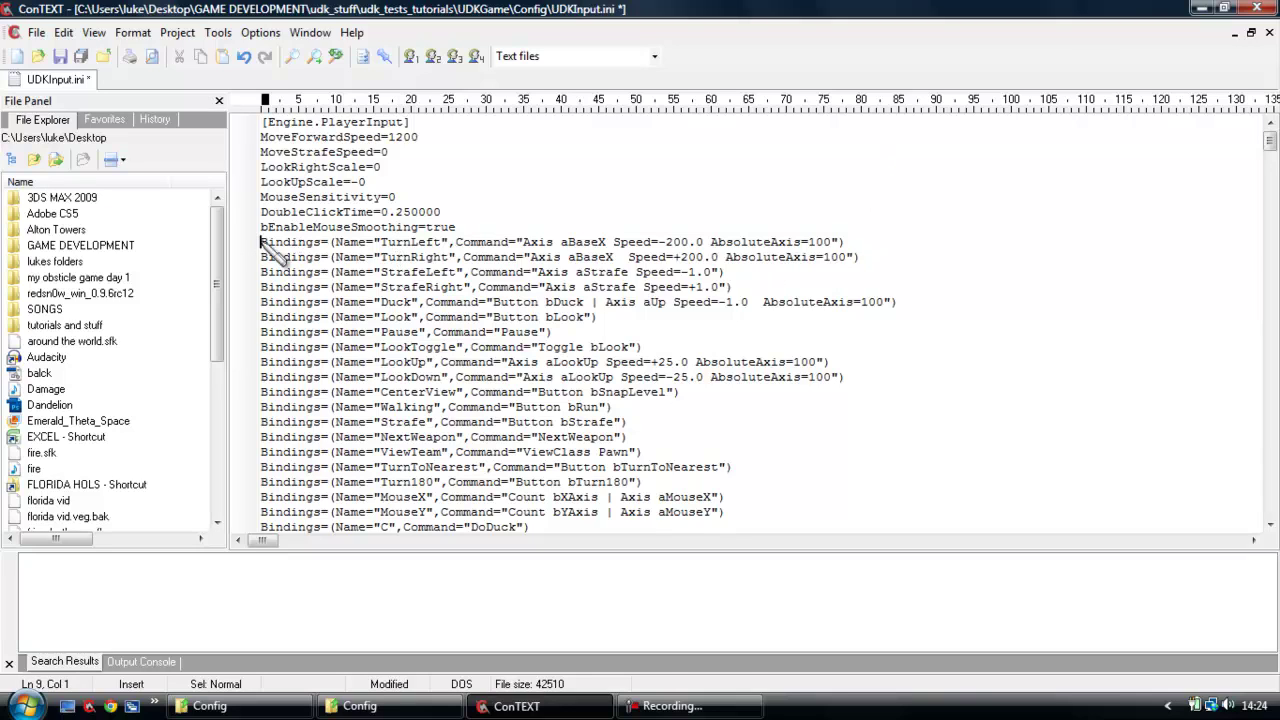
# - Delete the TurnLeft binding and the bEnableMouseSmoothing line, and cut the DoubleClickTime value back to 0
pyautogui.moveTo(262, 243); pyautogui.dragTo(270, 257)
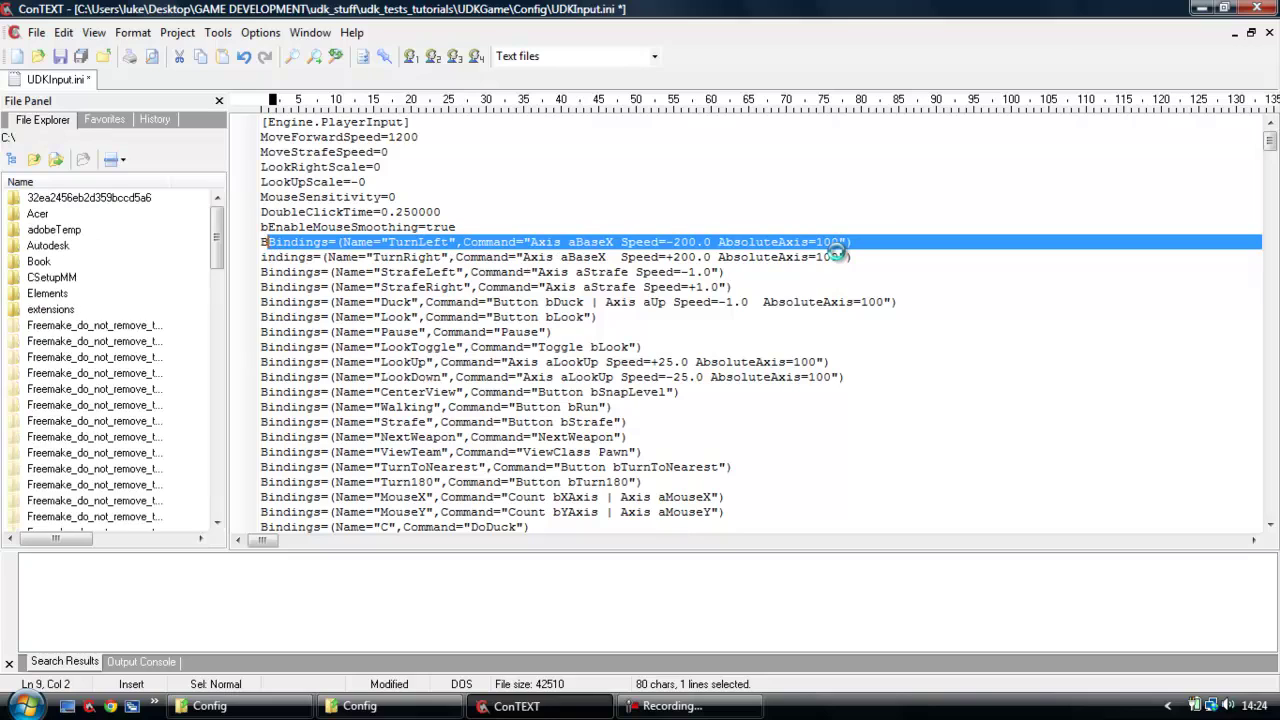
pyautogui.press('BackSpace')
pyautogui.press('BackSpace')
pyautogui.press('BackSpace')
pyautogui.press('BackSpace')
pyautogui.press('BackSpace')
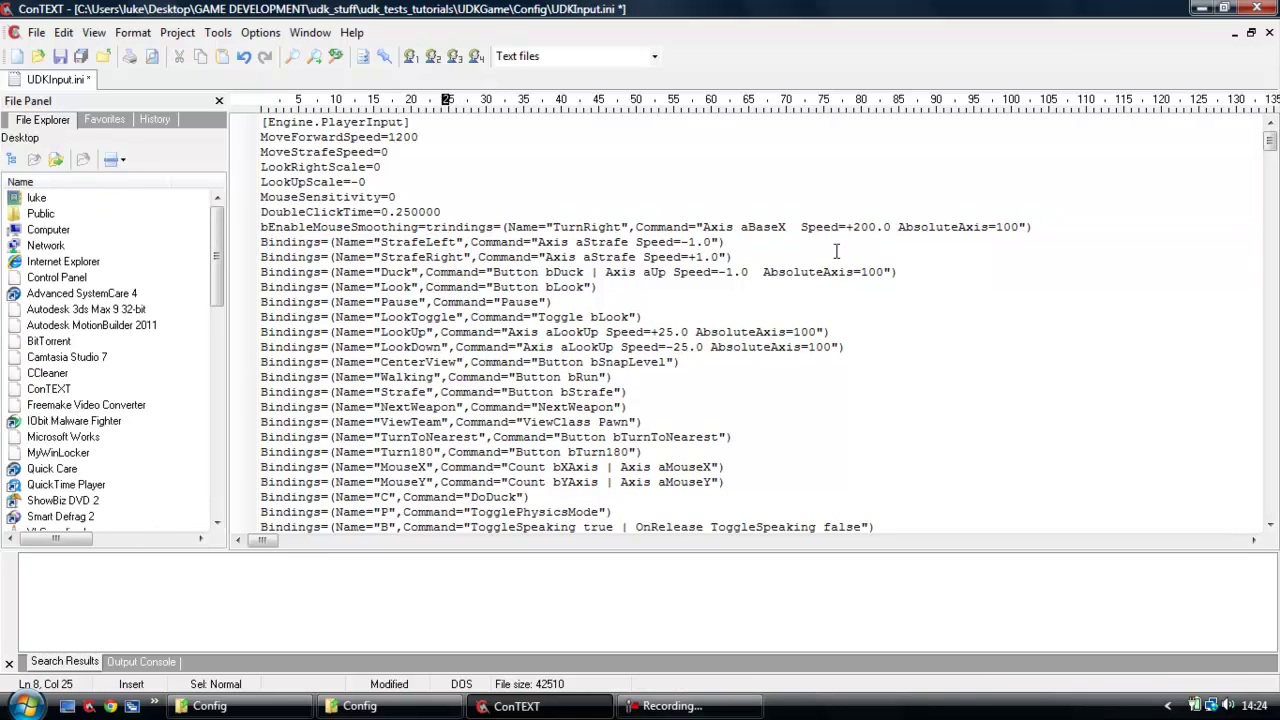
pyautogui.press('BackSpace')
pyautogui.press('BackSpace')
pyautogui.press('BackSpace')
pyautogui.press('BackSpace')
pyautogui.press('BackSpace')
pyautogui.press('BackSpace')
pyautogui.press('BackSpace')
pyautogui.press('BackSpace')
pyautogui.press('BackSpace')
pyautogui.press('BackSpace')
pyautogui.press('BackSpace')
pyautogui.press('BackSpace')
pyautogui.press('BackSpace')
pyautogui.press('BackSpace')
pyautogui.press('BackSpace')
pyautogui.press('BackSpace')
pyautogui.press('BackSpace')
pyautogui.press('BackSpace')
pyautogui.press('BackSpace')
pyautogui.press('BackSpace')
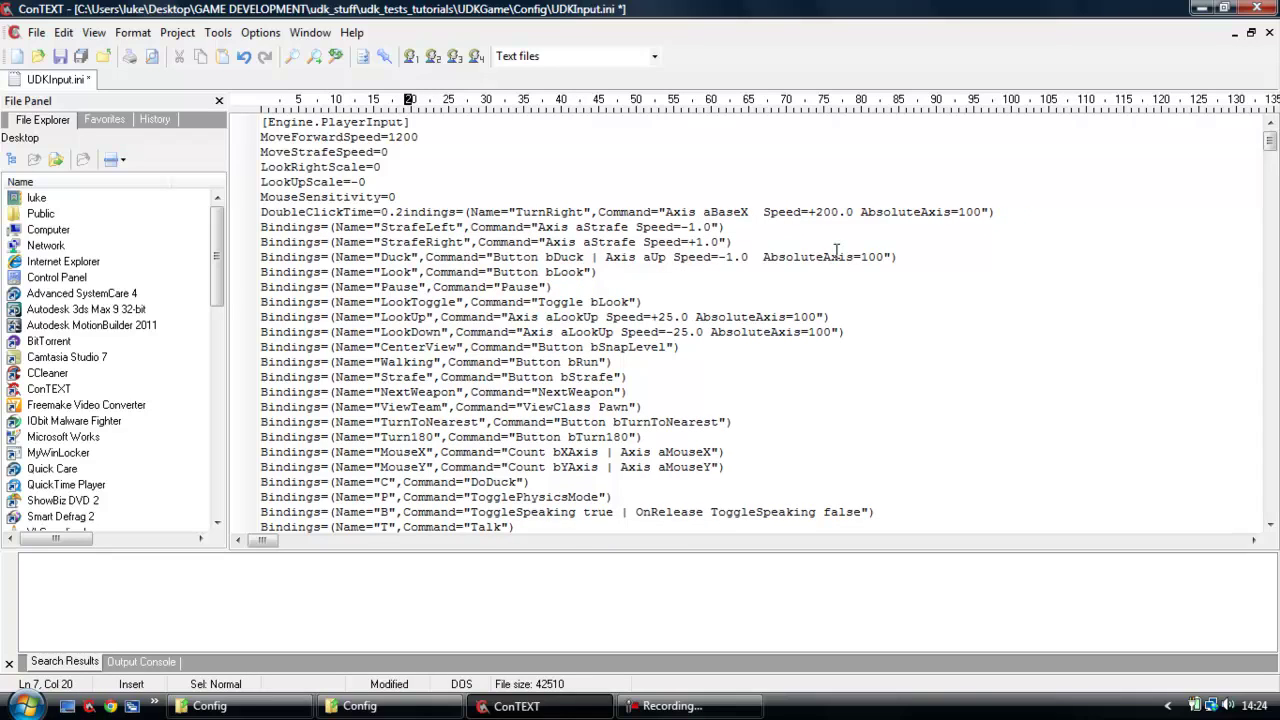
pyautogui.press('BackSpace')
pyautogui.press('BackSpace')
# - Delete the remaining TurnRight binding text that follows DoubleClickTime=0
pyautogui.press('Delete')
pyautogui.press('Delete')
pyautogui.press('Delete')
pyautogui.press('Delete')
pyautogui.press('Delete')
pyautogui.press('Delete')
pyautogui.press('Delete')
pyautogui.press('Delete')
pyautogui.press('Delete')
pyautogui.press('Delete')
pyautogui.press('Delete')
pyautogui.press('Delete')
pyautogui.press('Delete')
pyautogui.press('Delete')
pyautogui.press('Delete')
pyautogui.press('Delete')
pyautogui.press('Delete')
pyautogui.press('Delete')
pyautogui.press('Delete')
pyautogui.press('Delete')
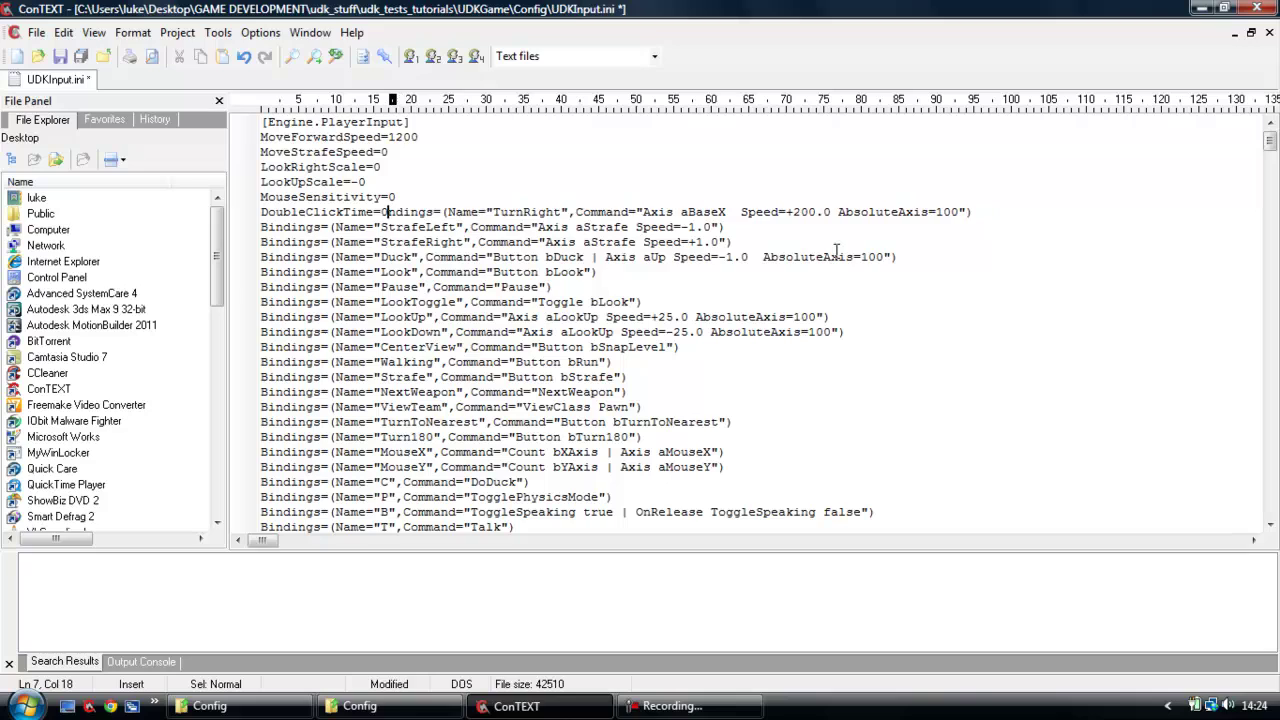
pyautogui.press('Delete')
pyautogui.press('Delete')
pyautogui.press('Delete')
pyautogui.press('Delete')
pyautogui.press('Delete')
pyautogui.press('Delete')
pyautogui.press('Delete')
pyautogui.press('Delete')
pyautogui.press('Delete')
pyautogui.press('Delete')
pyautogui.press('Delete')
pyautogui.press('Delete')
pyautogui.press('Delete')
pyautogui.press('Delete')
pyautogui.press('Delete')
pyautogui.press('Delete')
pyautogui.press('Delete')
pyautogui.press('Delete')
pyautogui.press('Delete')
pyautogui.press('Delete')
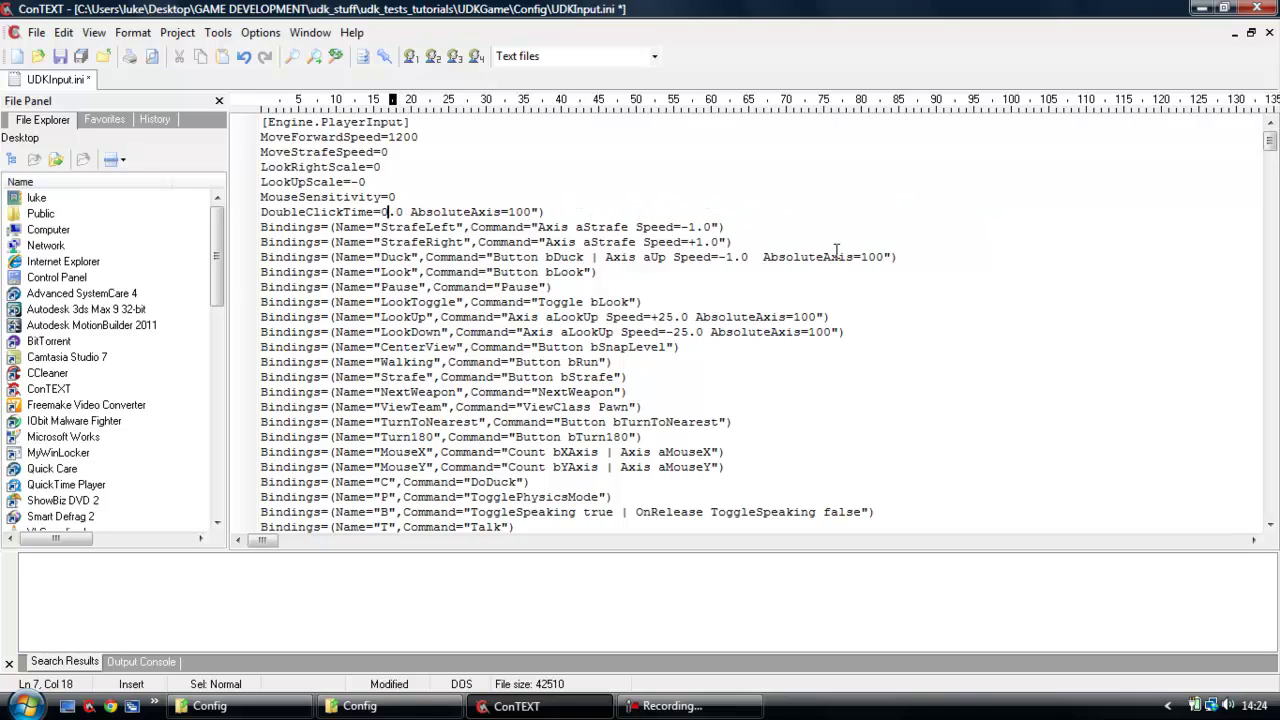
pyautogui.press('Delete')
pyautogui.press('Delete')
pyautogui.press('Delete')
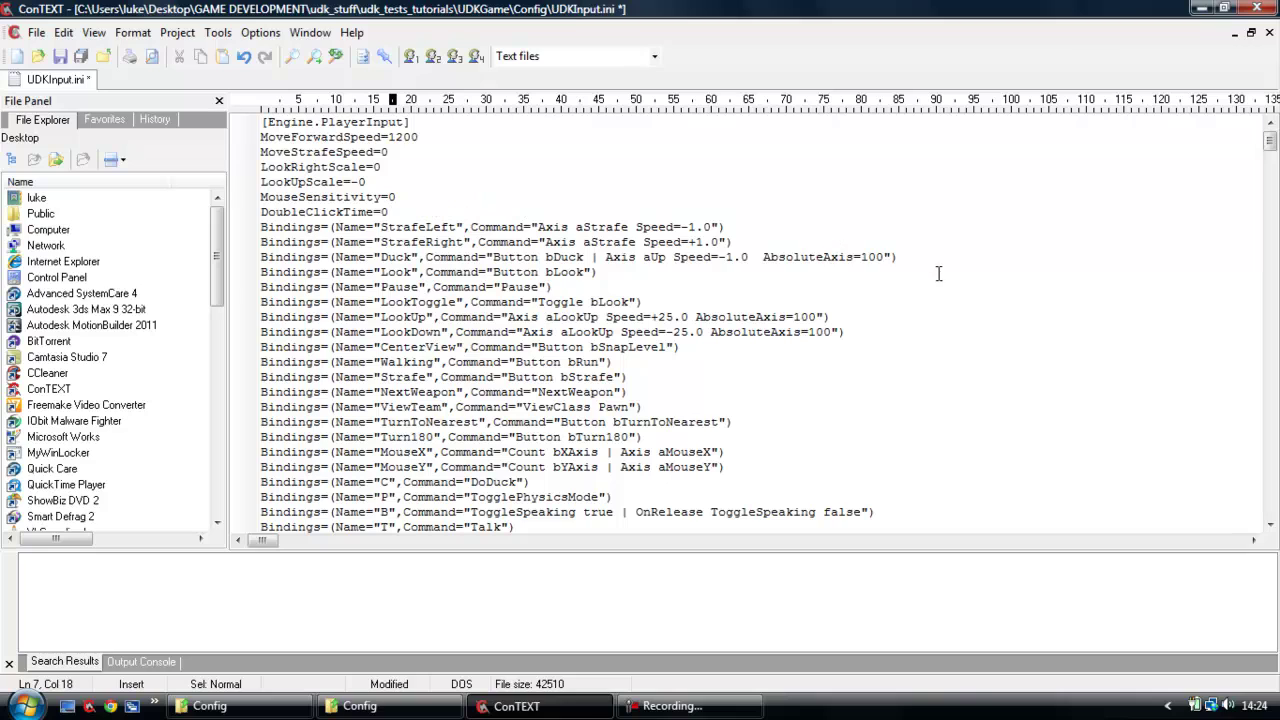
# - Delete the StrafeLeft and StrafeRight bindings below DoubleClickTime in the Engine.PlayerInput section
pyautogui.moveTo(744, 226); pyautogui.dragTo(248, 225)
pyautogui.press('Delete')
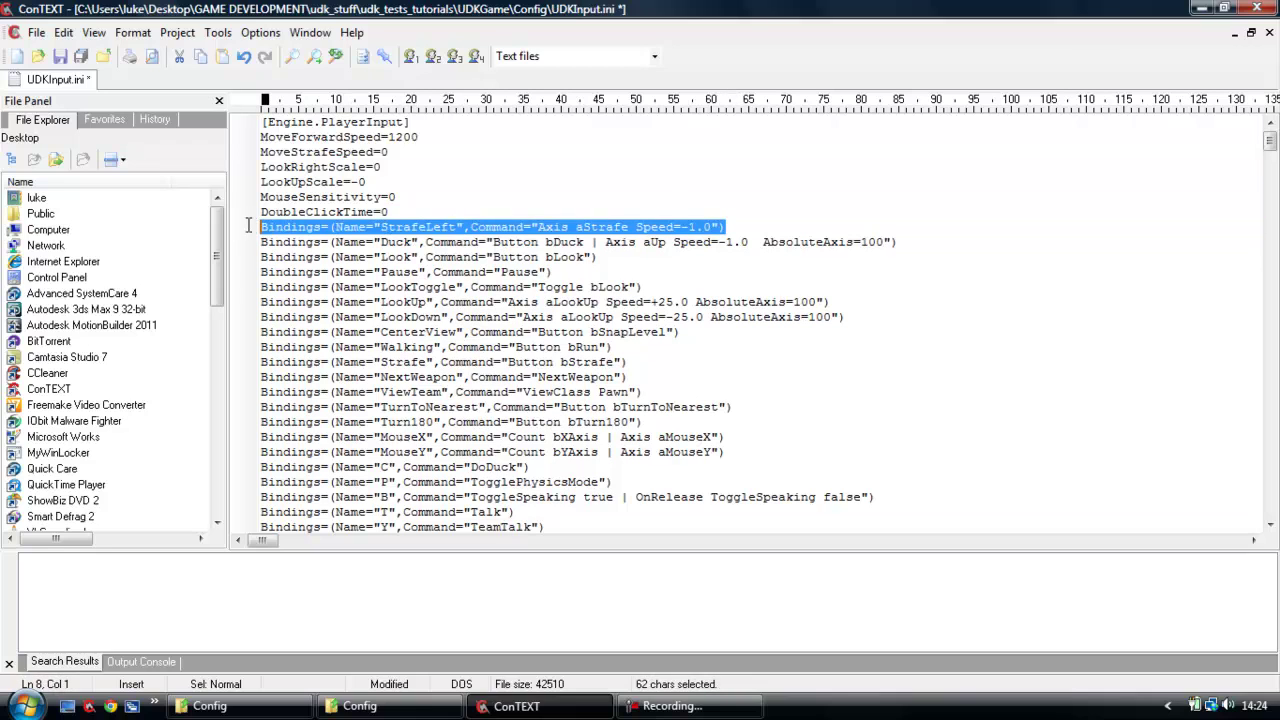
pyautogui.press('Delete')
pyautogui.click(801, 449)
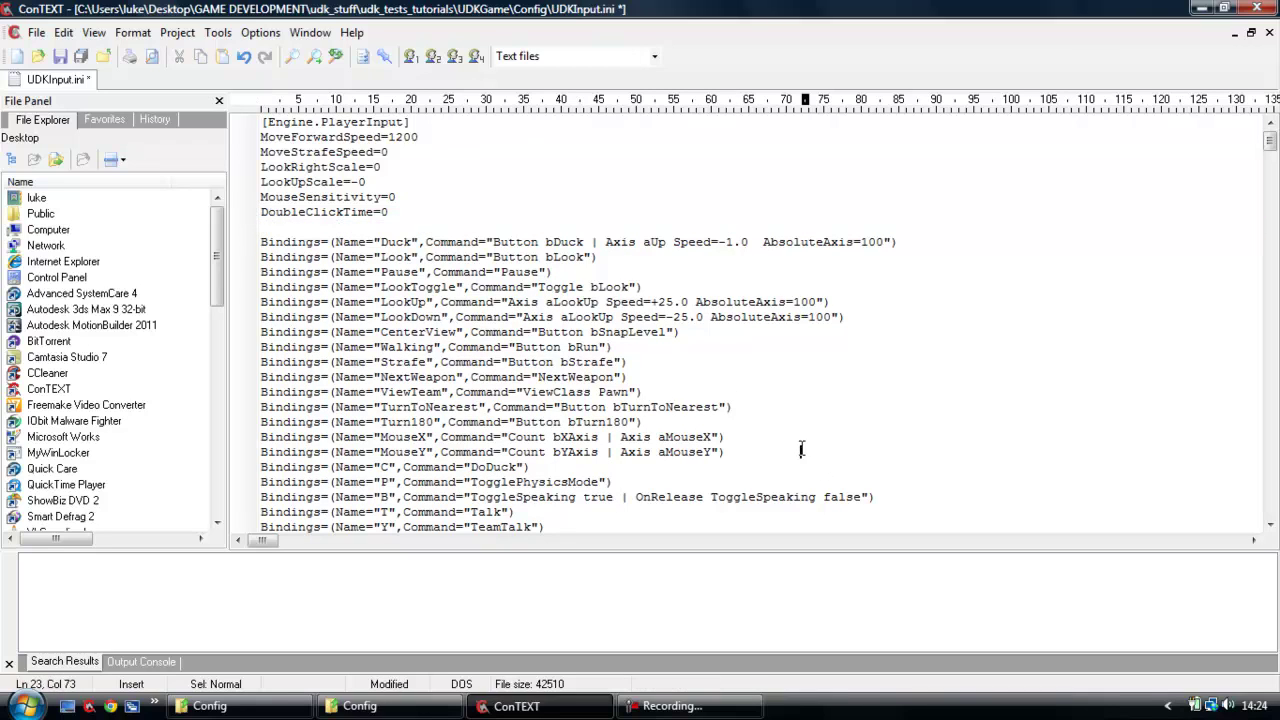
# - Save the edited UDKInput.ini and close the text editor
pyautogui.scroll(-5, 410, 407)
pyautogui.scroll(5, 530, 368)
pyautogui.click(60, 56)
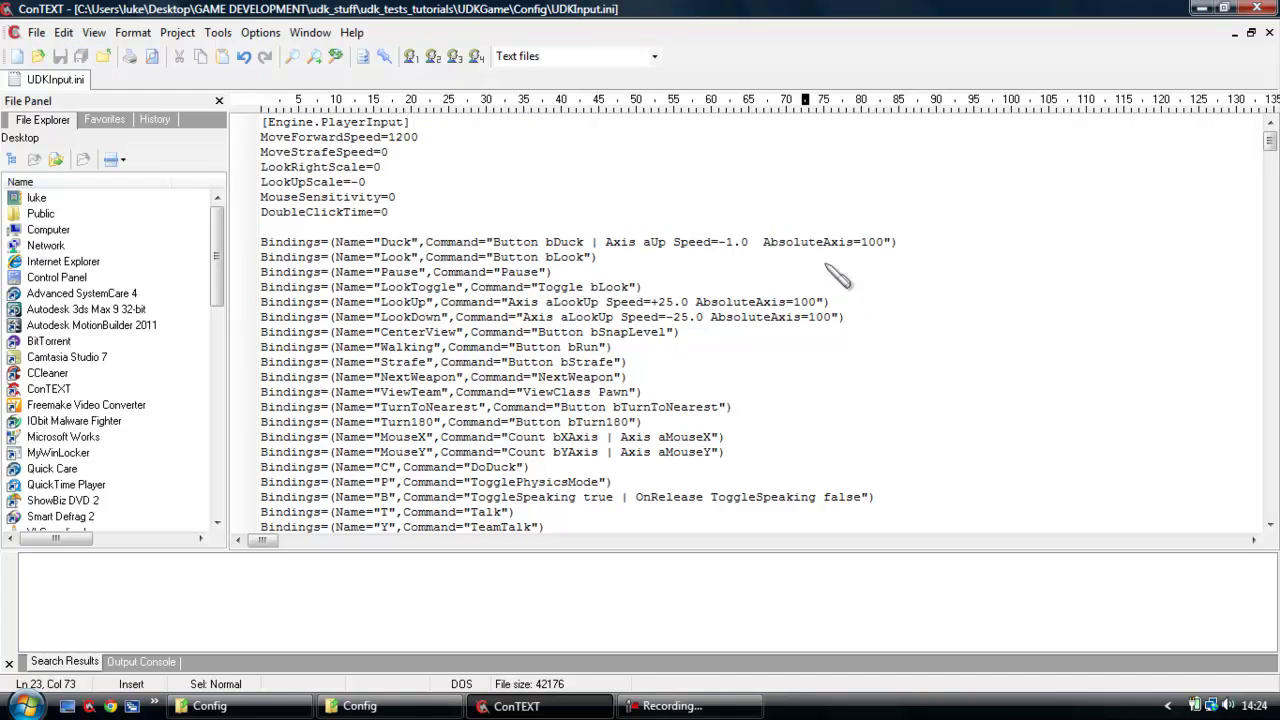
pyautogui.click(1257, 8)
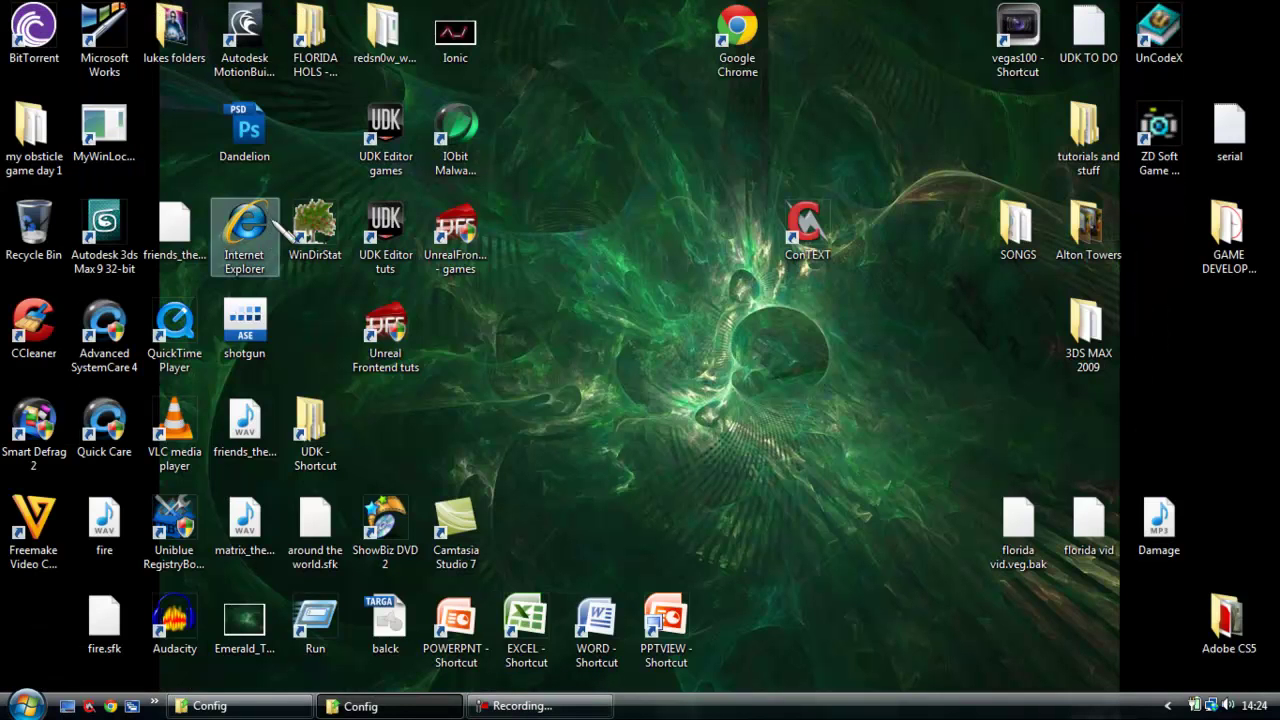
# - Launch Unreal Frontend for the tutorials install from the desktop and allow it to run
pyautogui.doubleClick(385, 345)
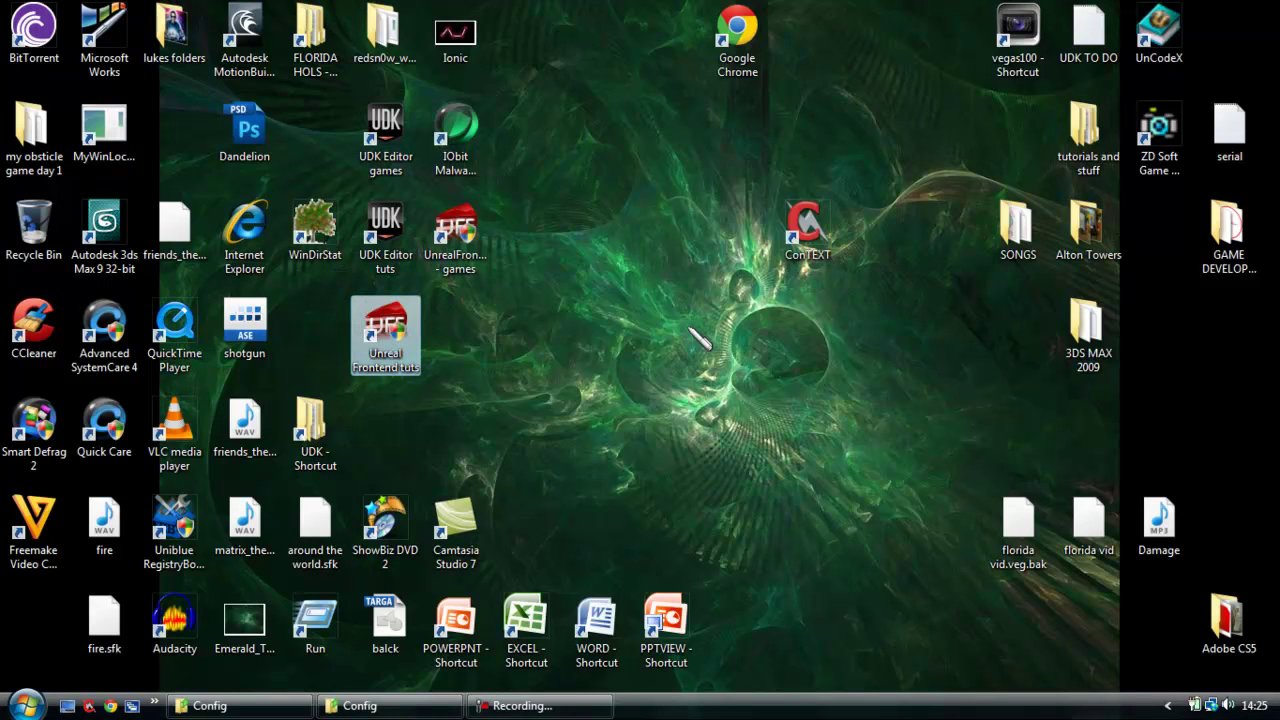
pyautogui.click(657, 405)
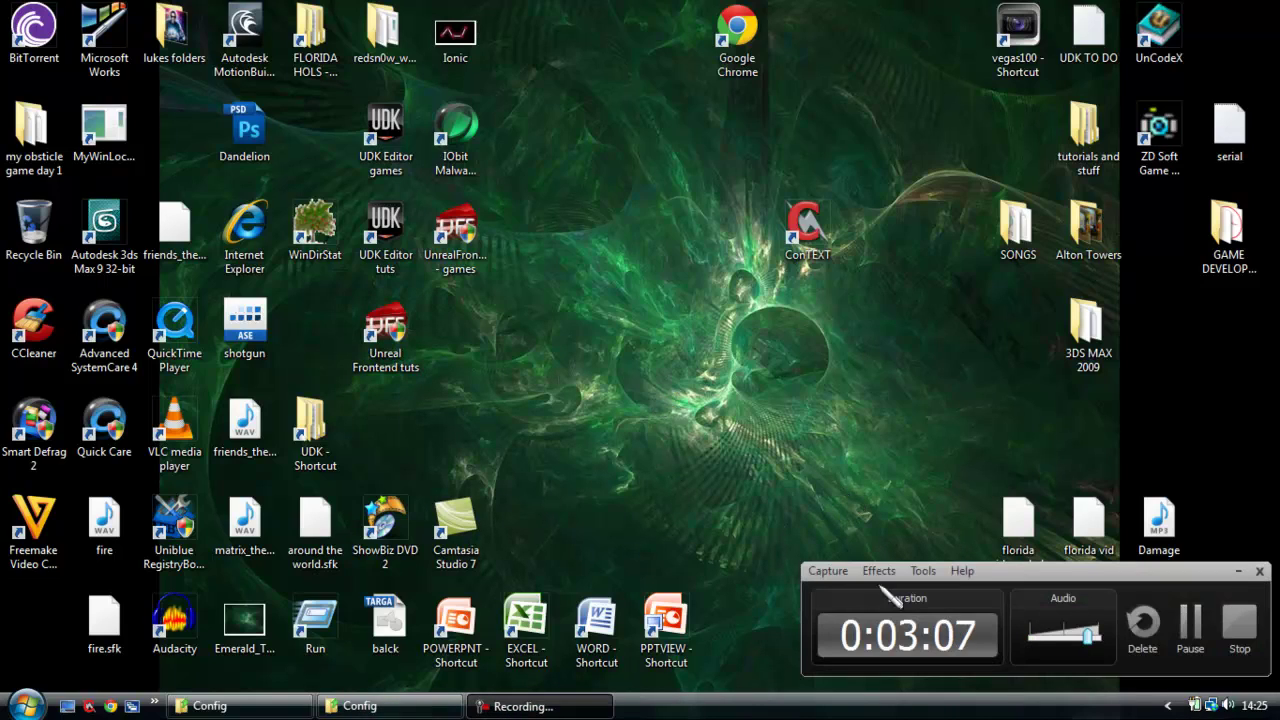
pyautogui.click(1240, 572)
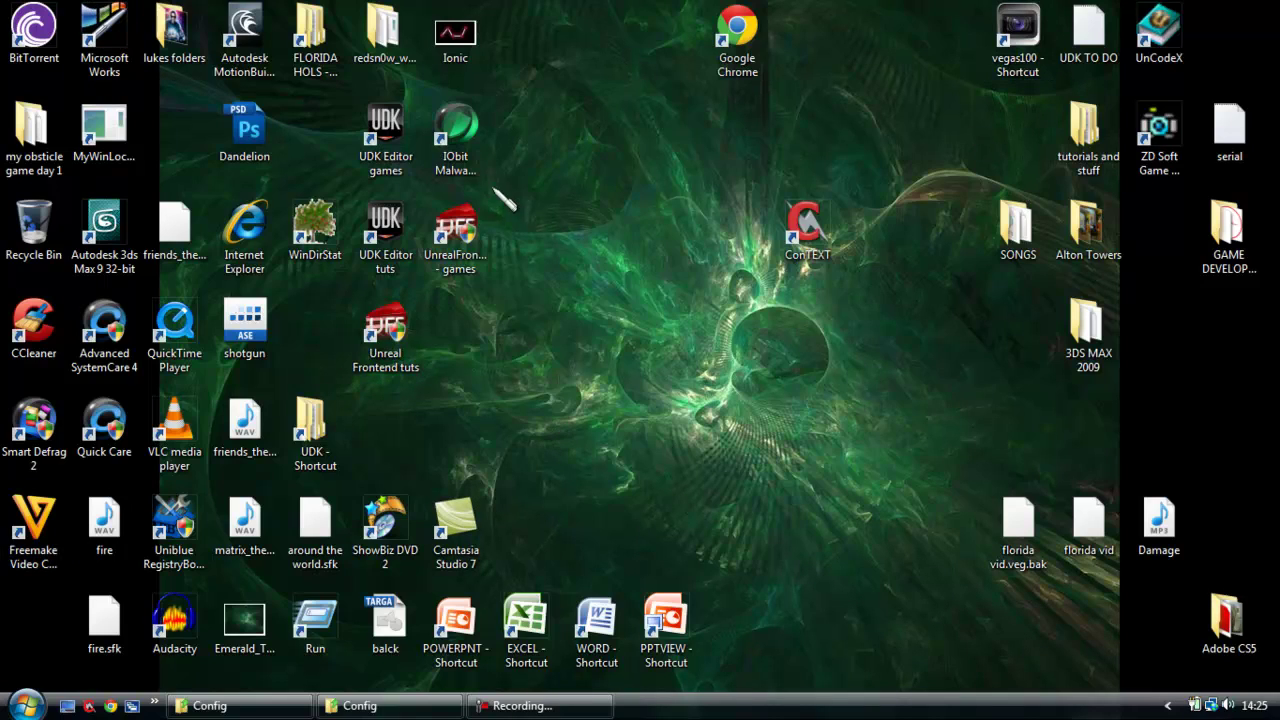
pyautogui.moveTo(583, 268); pyautogui.dragTo(700, 200)
pyautogui.moveTo(519, 93); pyautogui.dragTo(752, 505)
pyautogui.moveTo(551, 212); pyautogui.dragTo(731, 563)
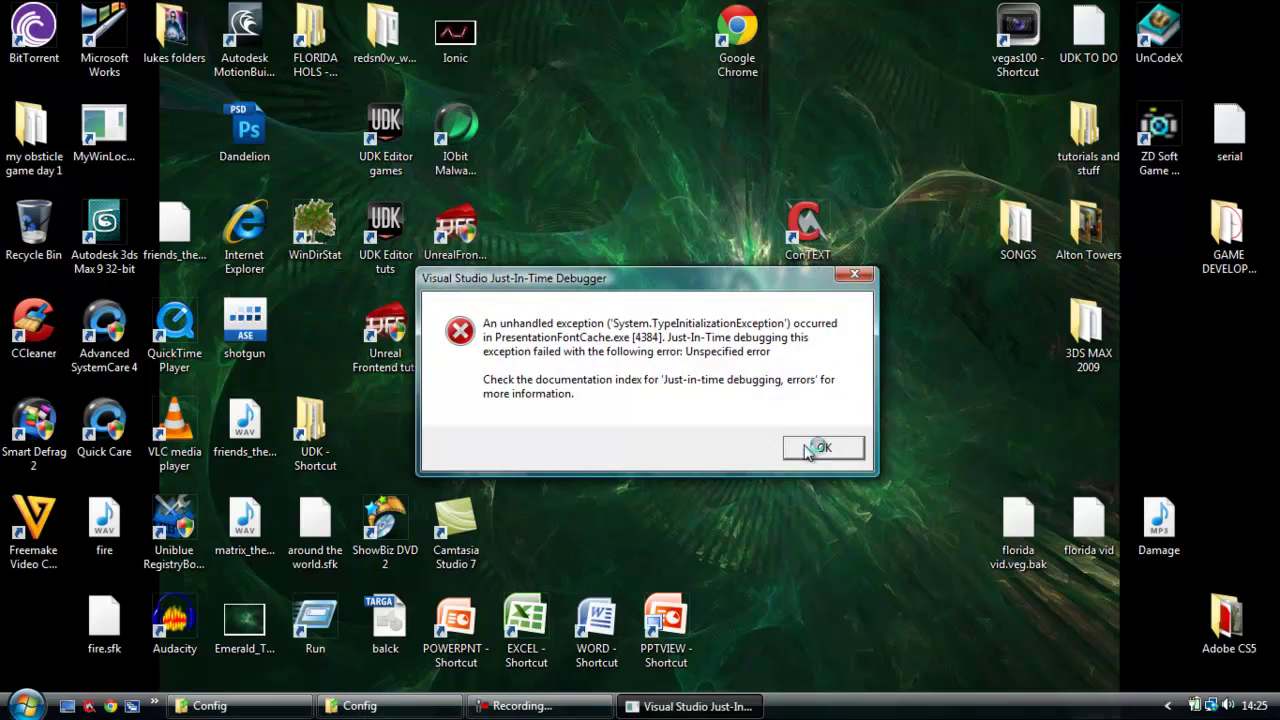
# - Dismiss the Just-In-Time Debugger error and close both open Config folder windows
pyautogui.click(815, 446)
pyautogui.click(243, 712)
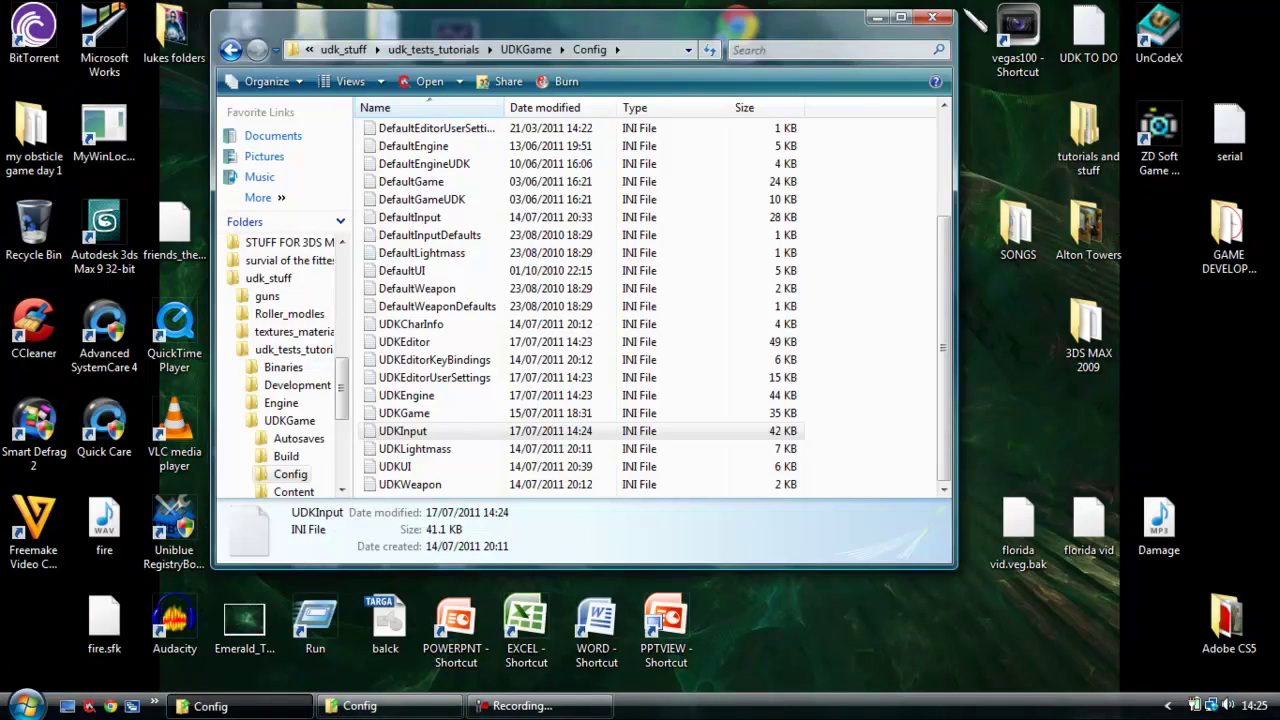
pyautogui.click(936, 12)
pyautogui.click(295, 703)
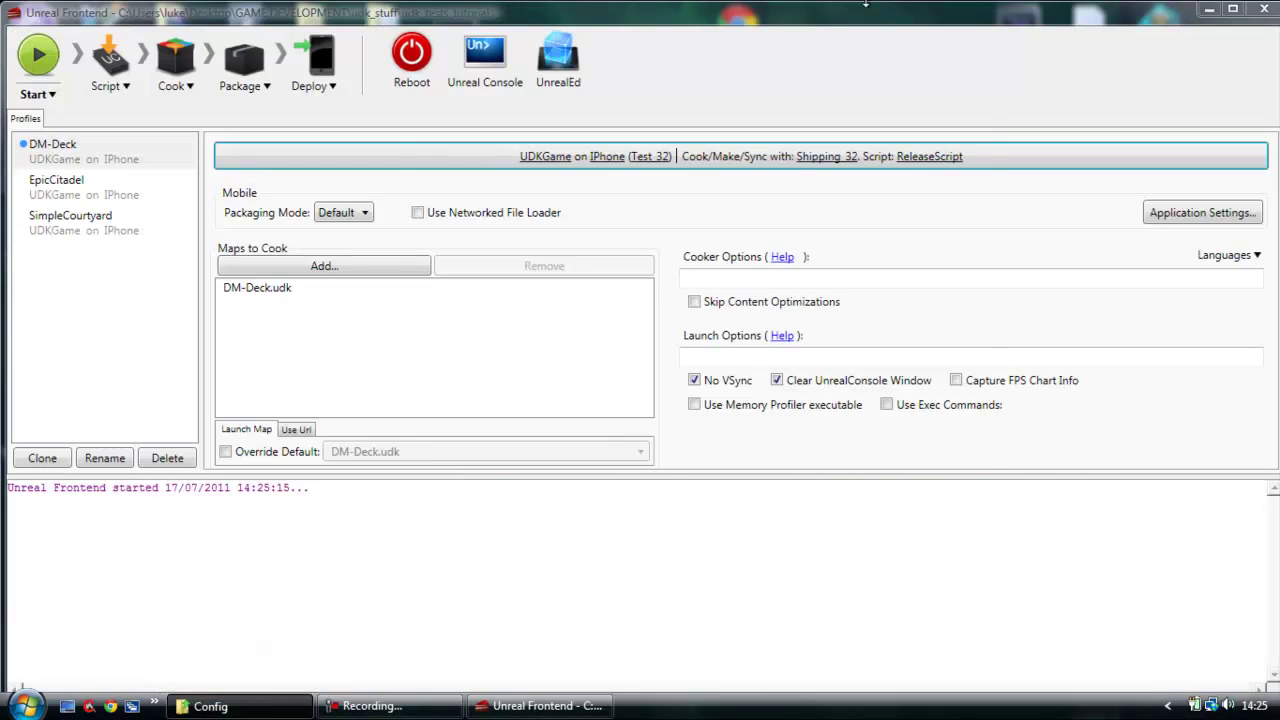
pyautogui.click(953, 41)
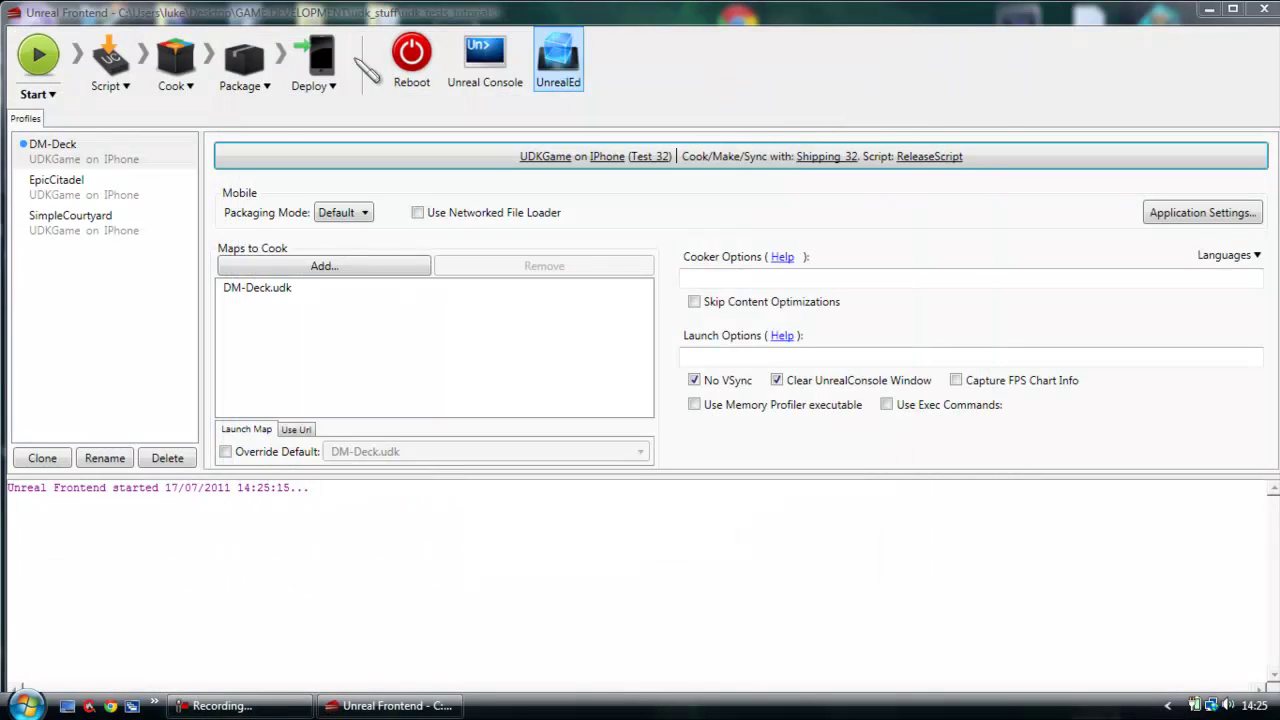
# - Run a full recompile of the scripts in Unreal Frontend and close it once the compile finishes
pyautogui.click(126, 86)
pyautogui.click(152, 131)
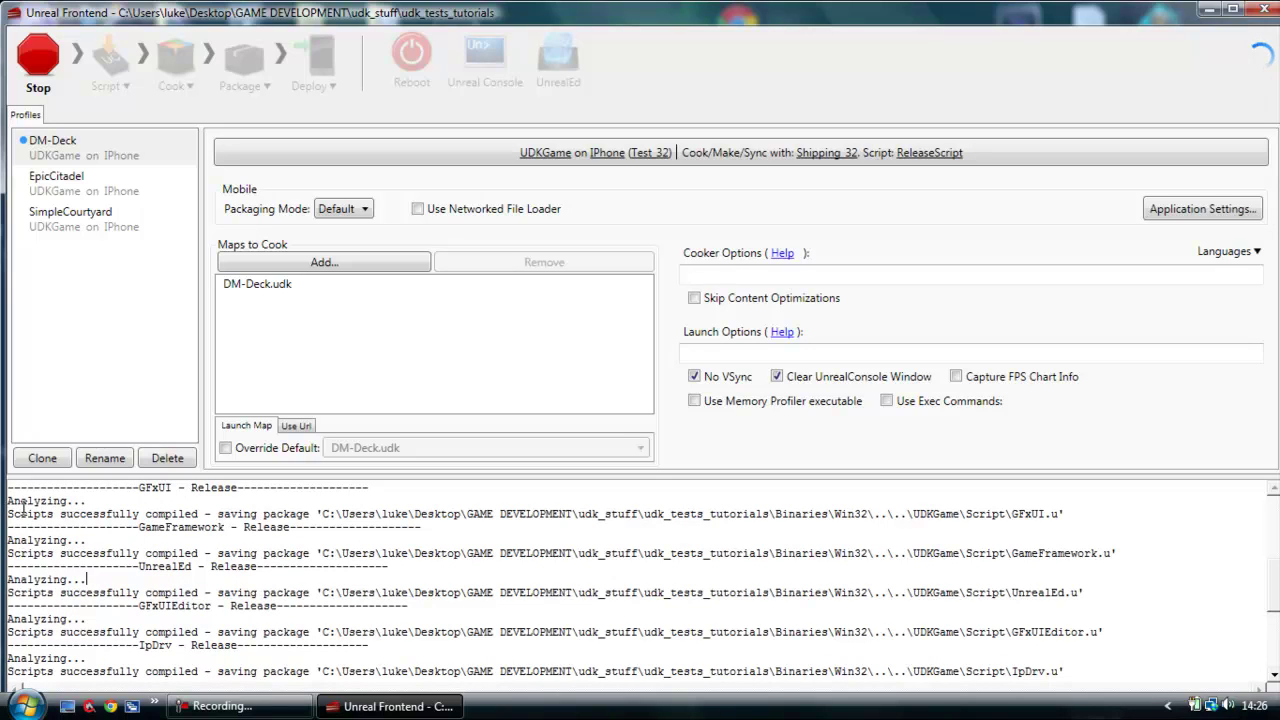
pyautogui.moveTo(22, 508); pyautogui.dragTo(264, 514)
pyautogui.click(259, 671)
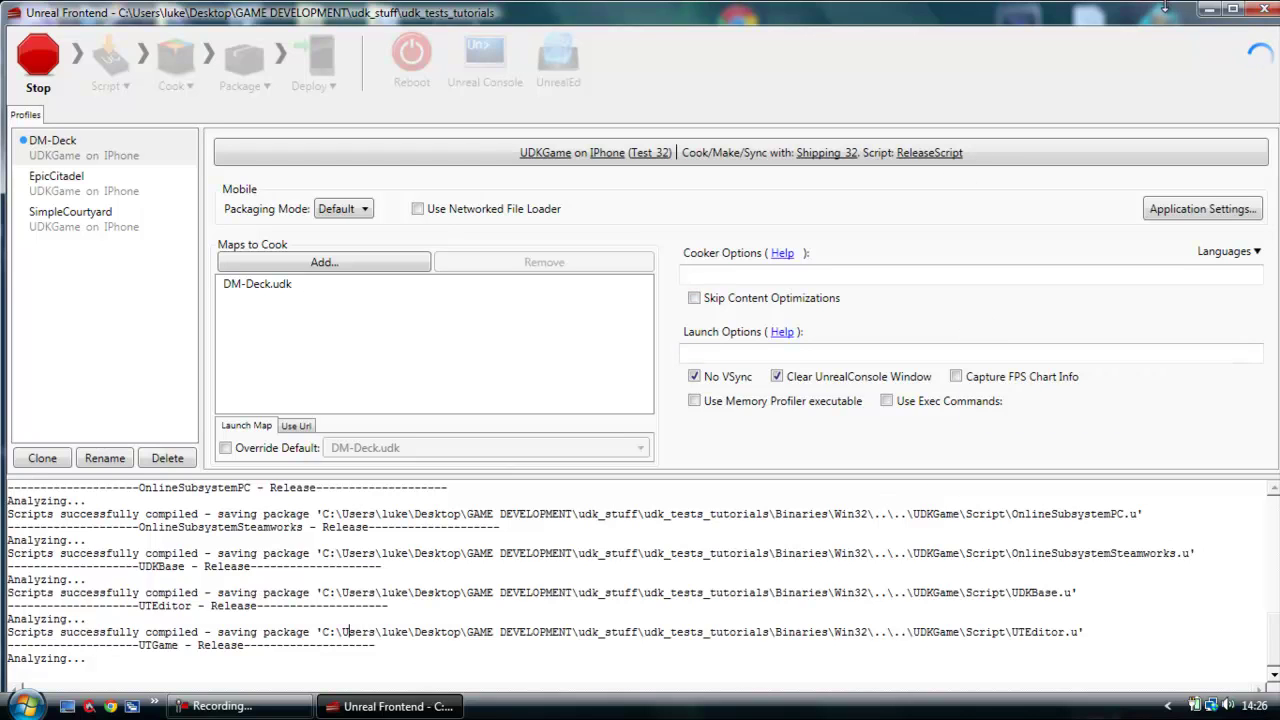
pyautogui.click(1232, 8)
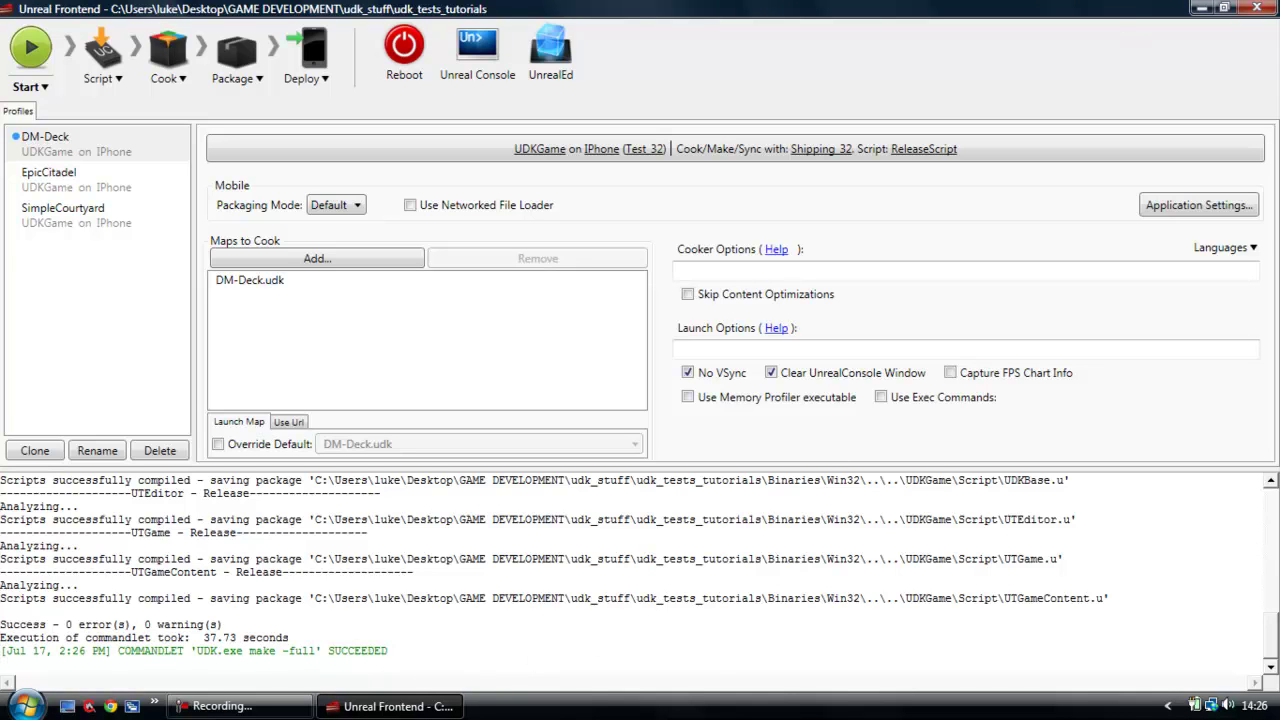
pyautogui.click(1256, 8)
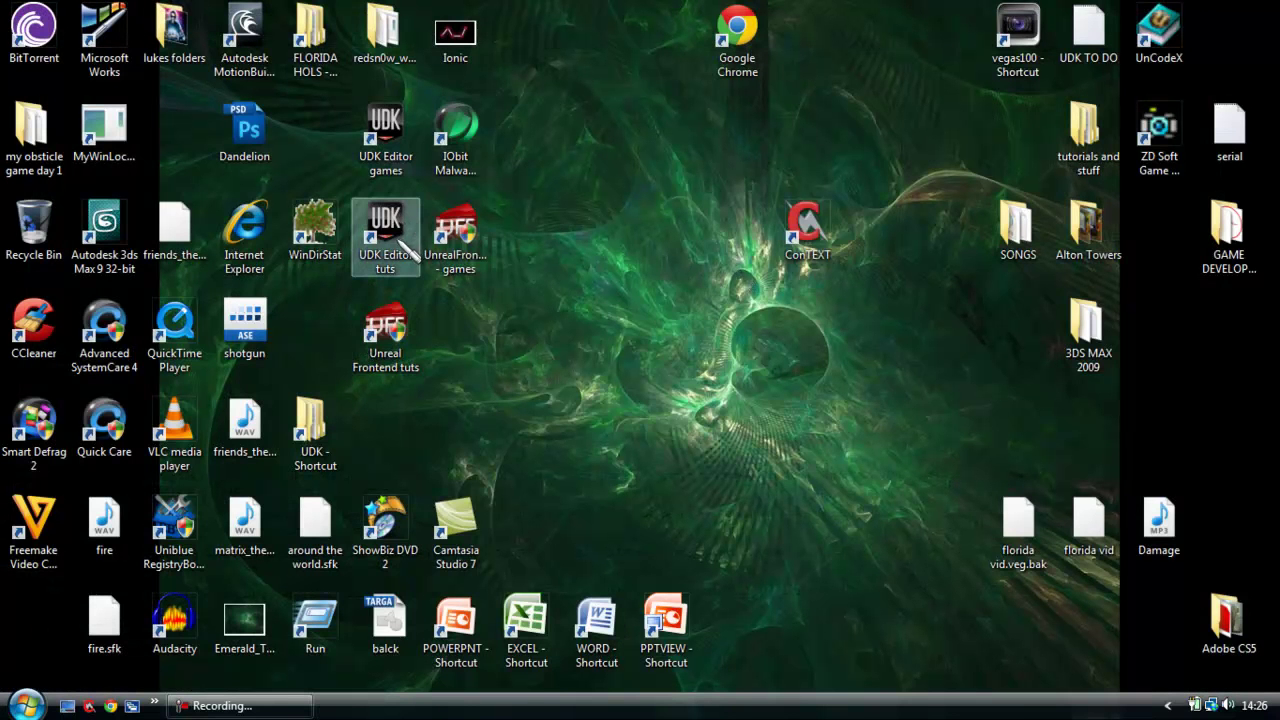
# - Launch the UDK Editor for the tutorials install from the desktop
pyautogui.doubleClick(402, 232)
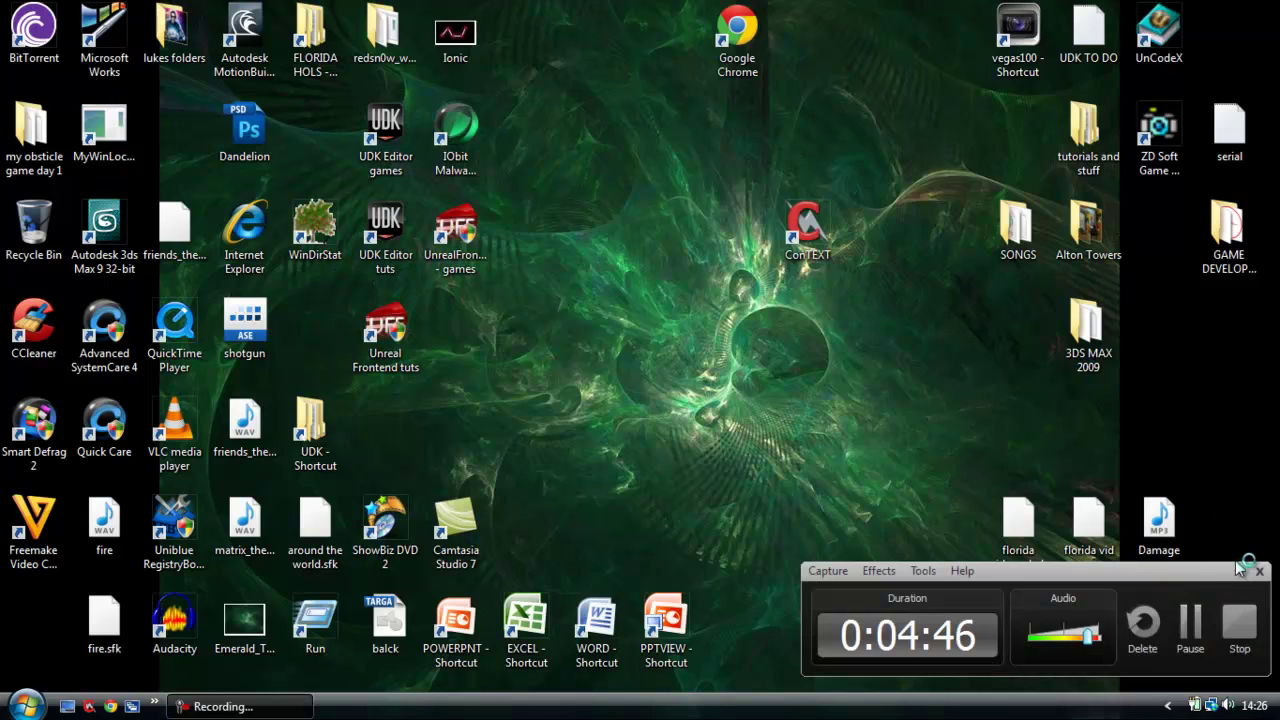
pyautogui.click(1239, 571)
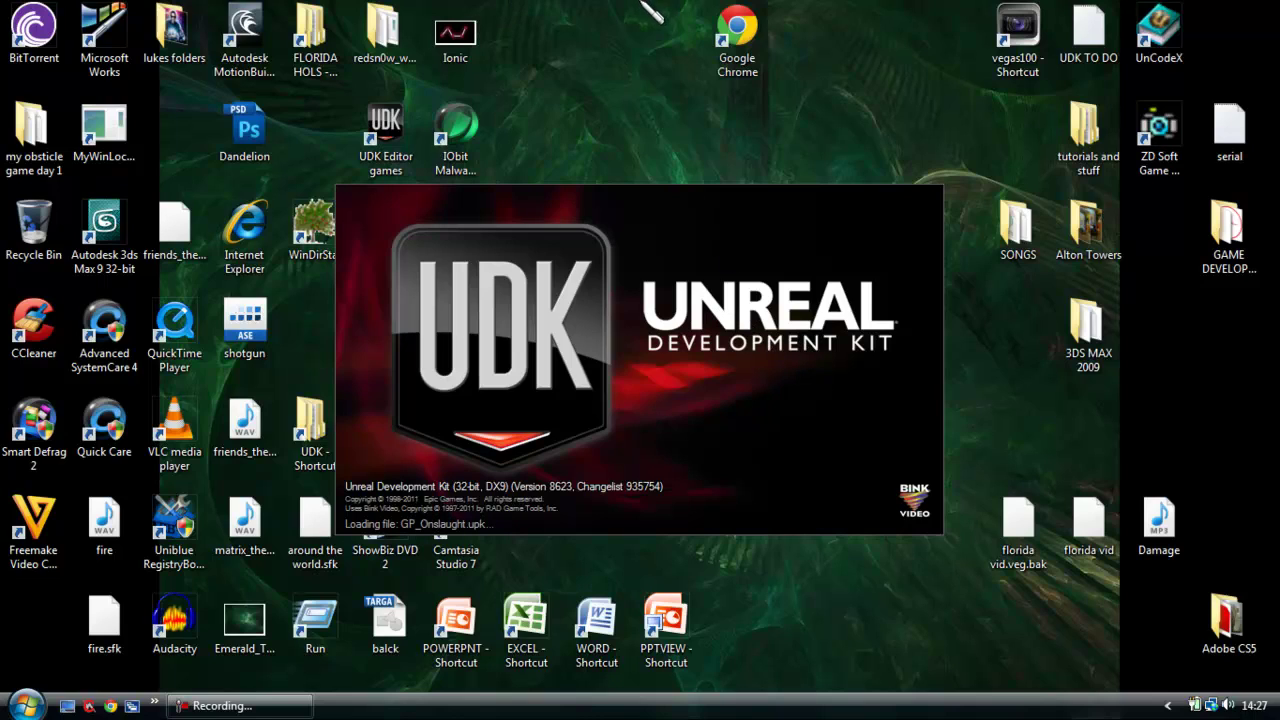
pyautogui.moveTo(621, 115); pyautogui.dragTo(808, 445)
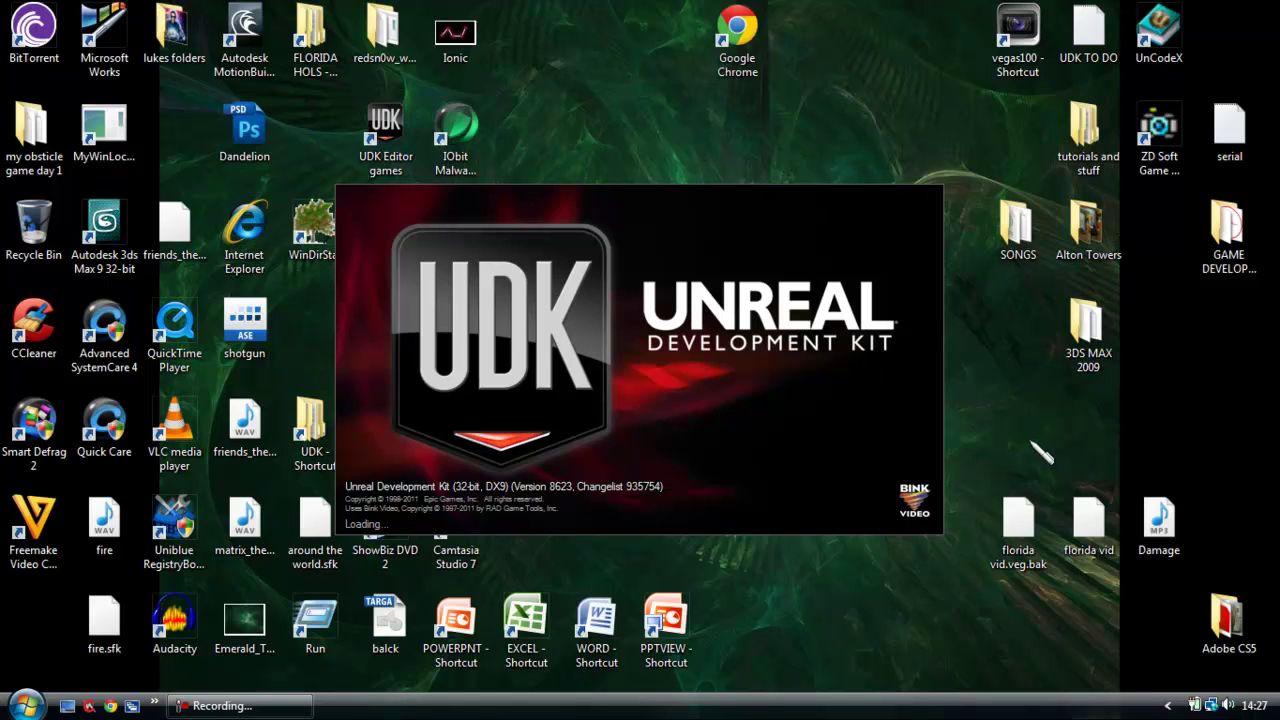
pyautogui.moveTo(1024, 437); pyautogui.dragTo(578, 142)
pyautogui.click(578, 142)
pyautogui.click(825, 449)
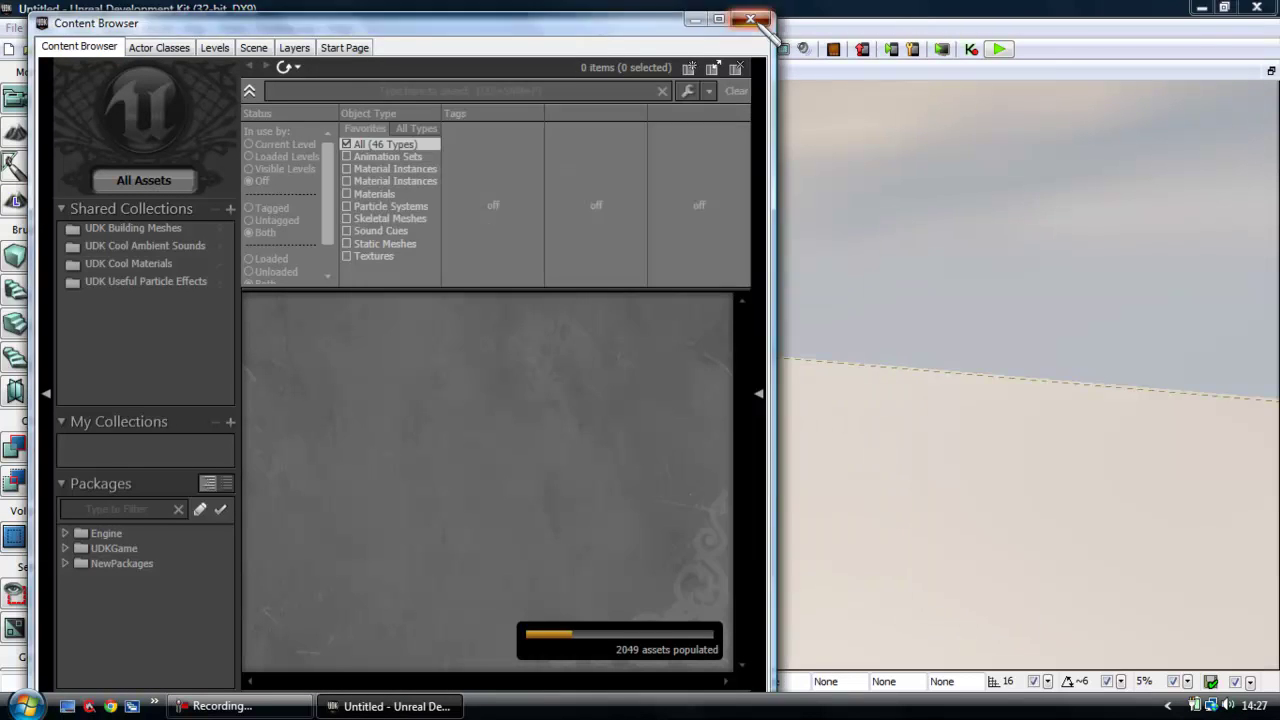
# - Close the Content Browser to uncover the level viewport
pyautogui.click(750, 19)
pyautogui.moveTo(303, 379); pyautogui.dragTo(312, 559)
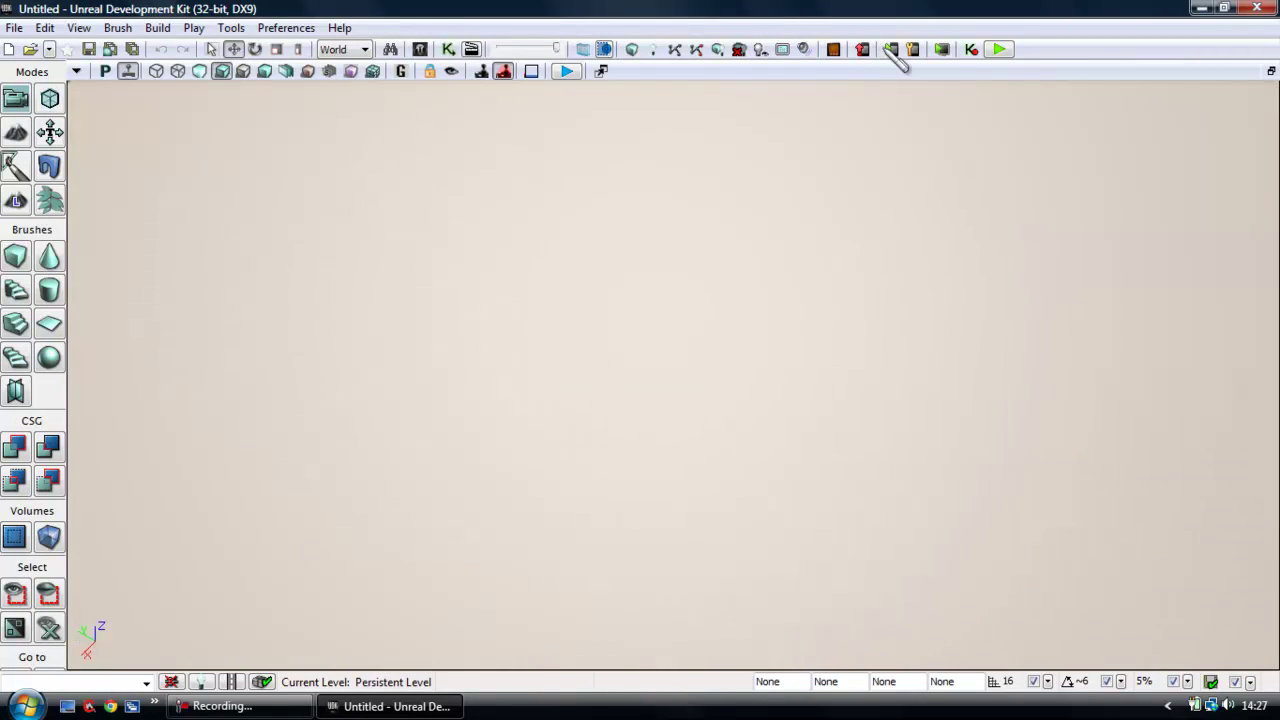
# - Play the untitled level in the editor preview, test the player's sideways movement in both directions, and exit the preview
pyautogui.click(999, 49)
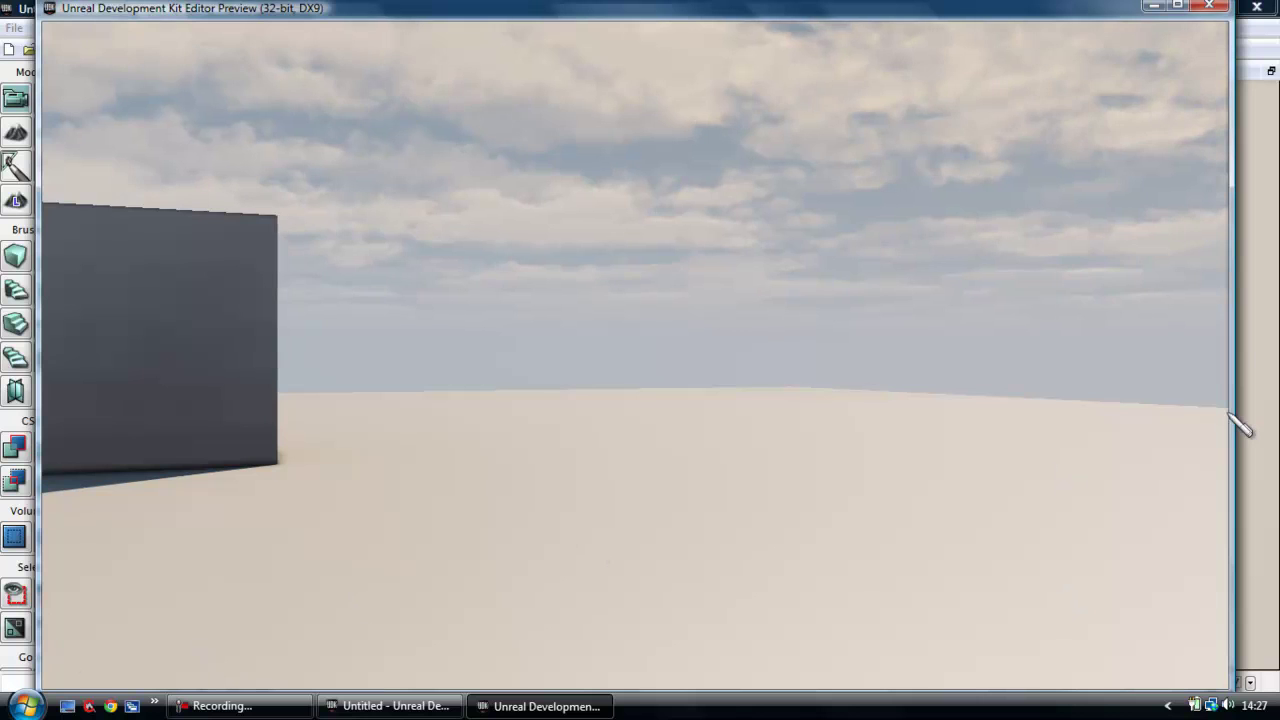
pyautogui.press('d')
pyautogui.press('d')
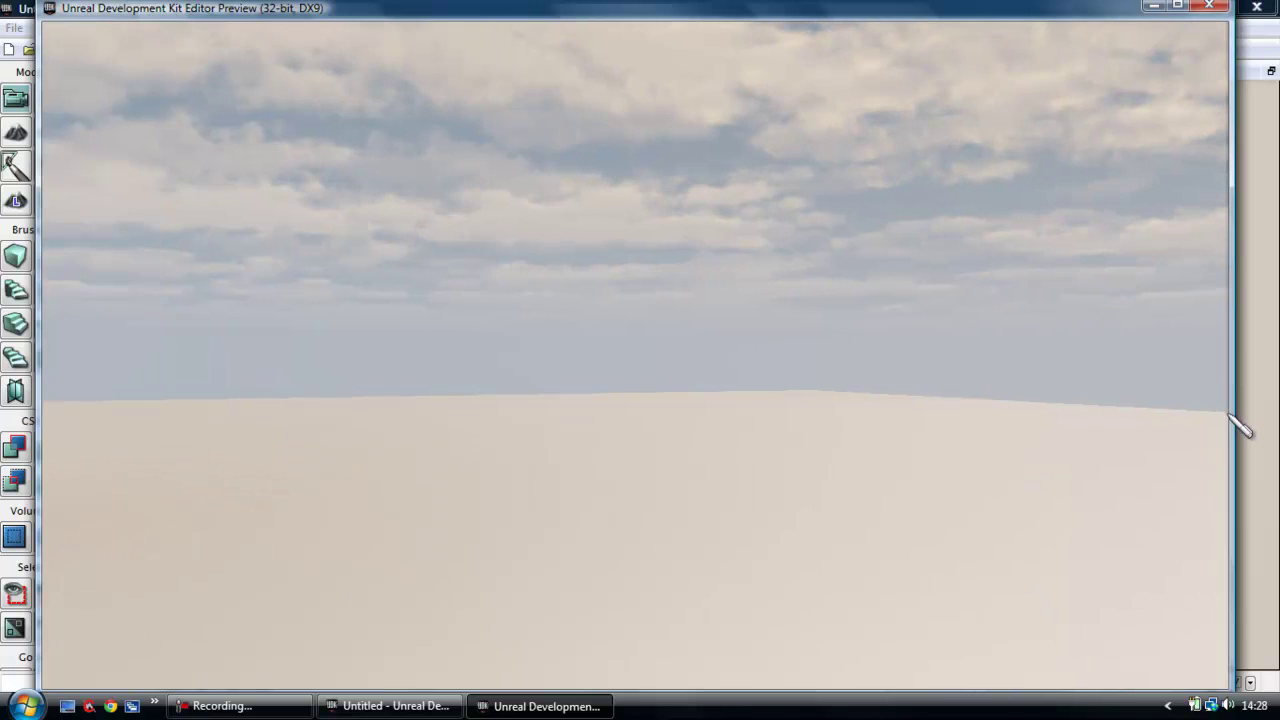
pyautogui.press('a')
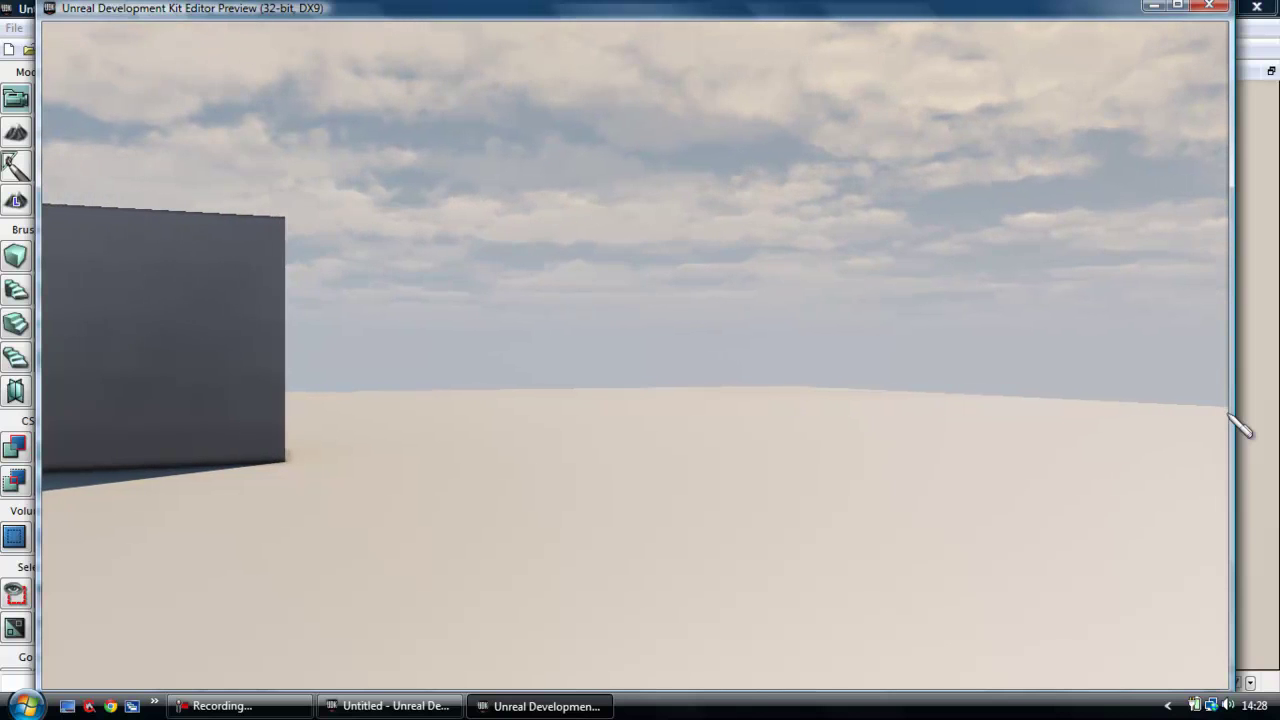
pyautogui.press('d')
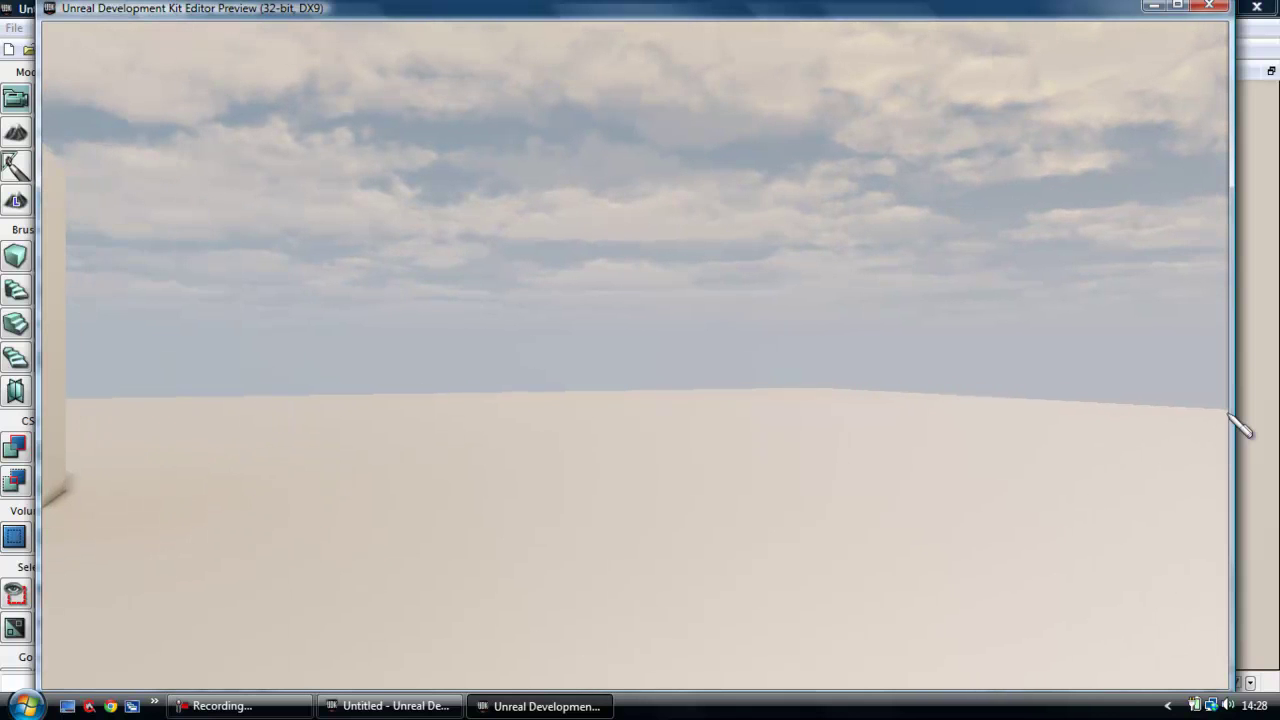
pyautogui.press('a')
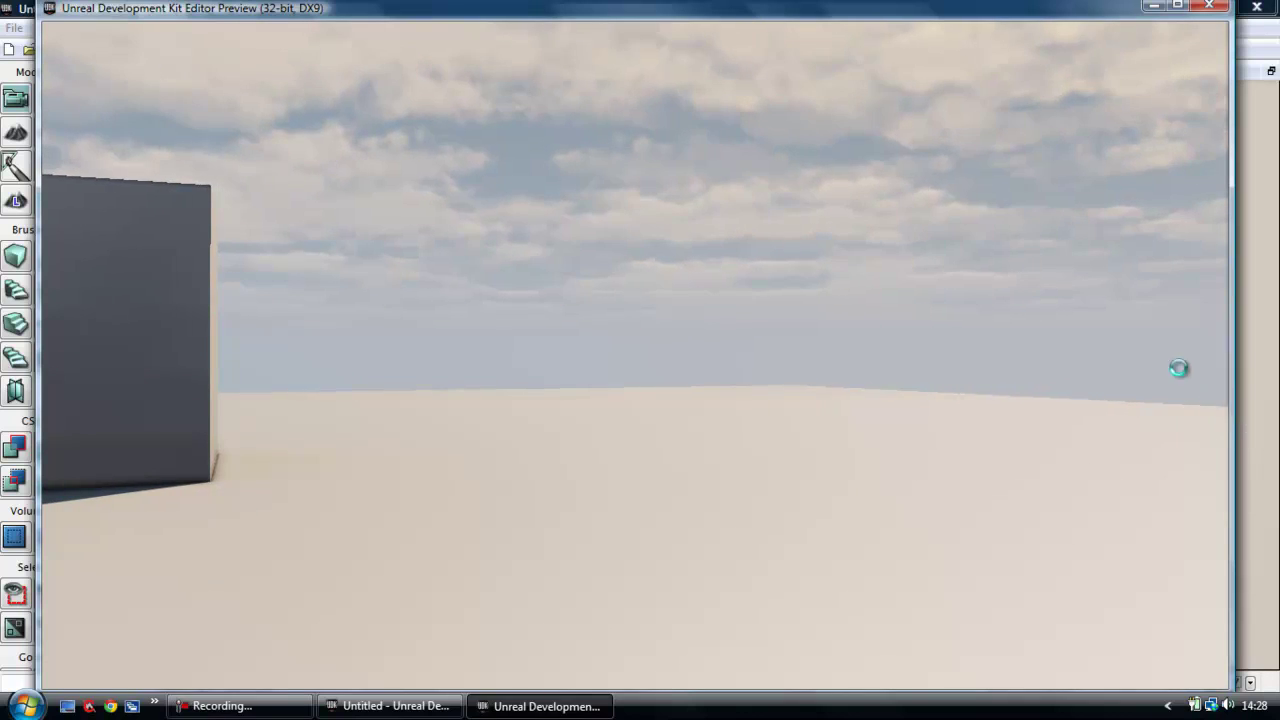
pyautogui.press('Escape')
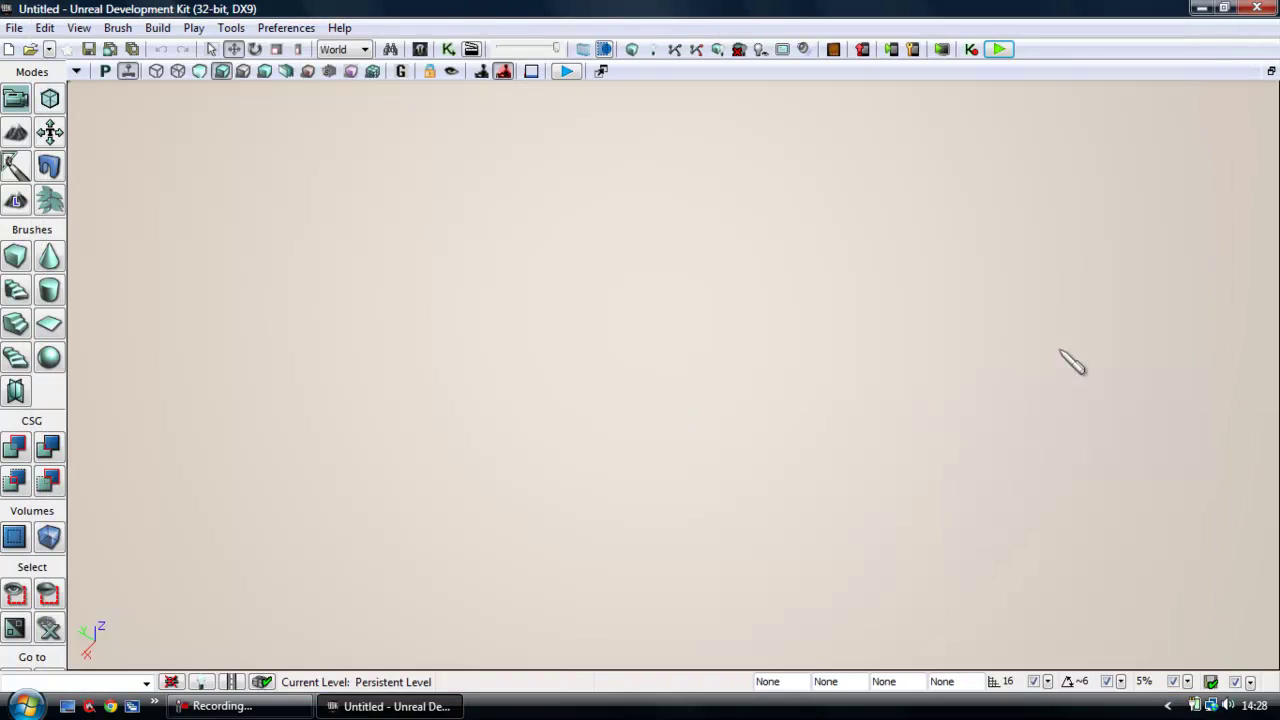
pyautogui.click(222, 706)
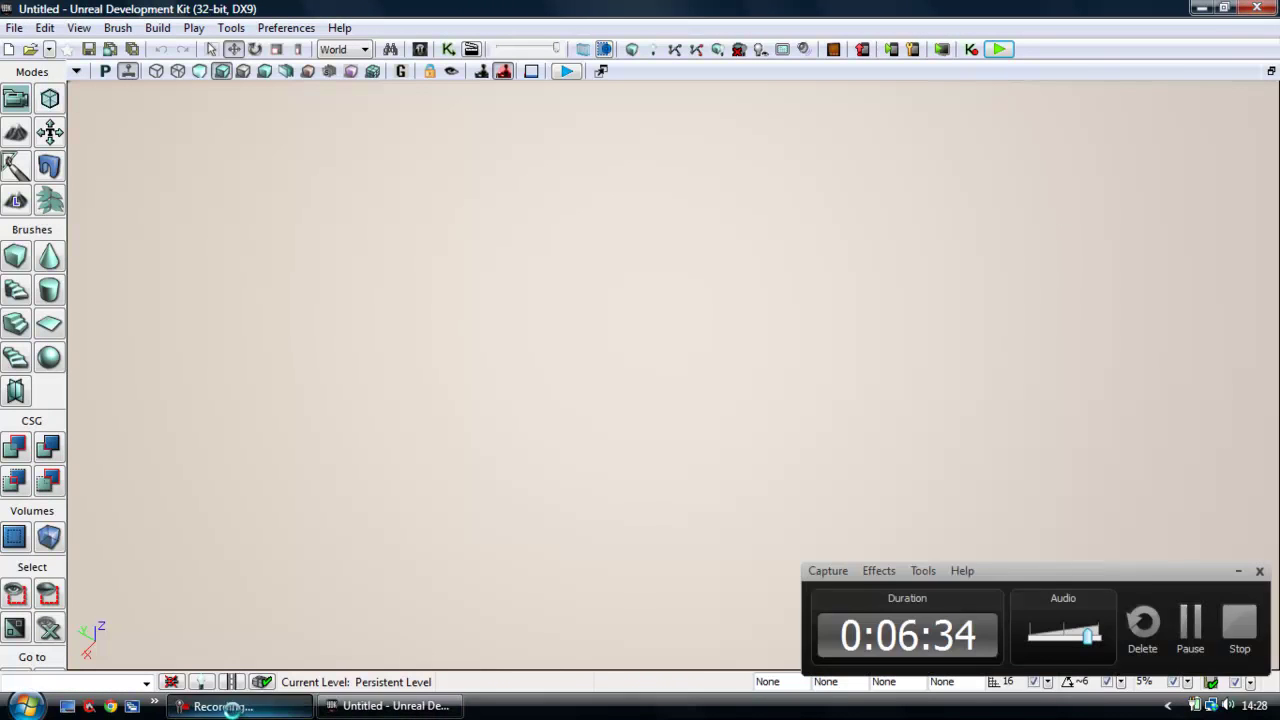